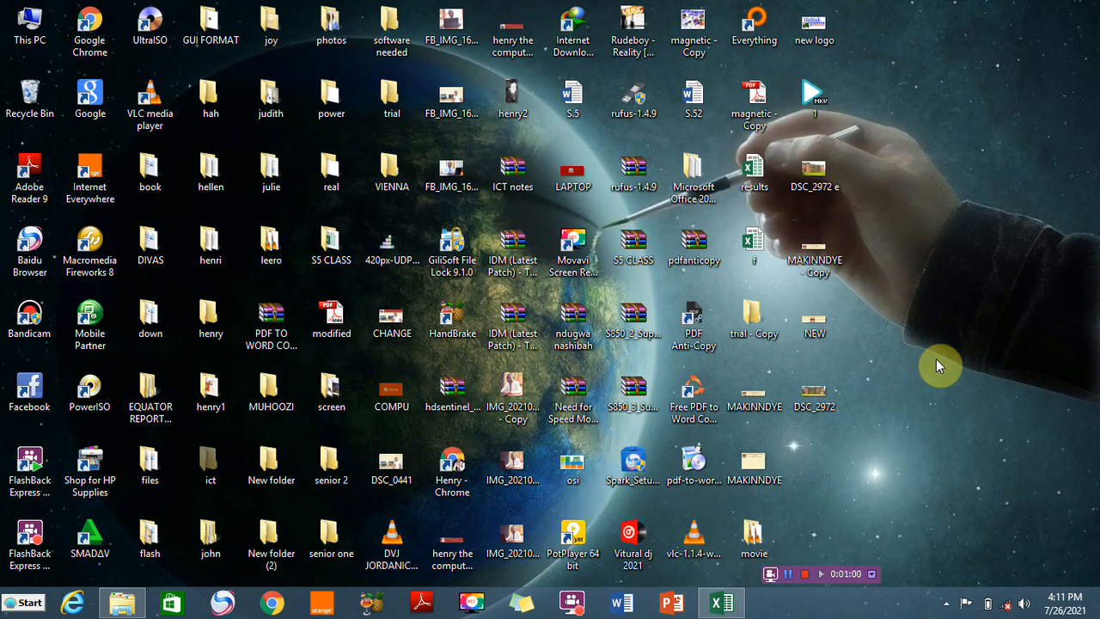
Step: Switch to the Excel workbook Excel_References_Practice and enter the formula =B3*C3 in Total cell D3 of the RELATIVE sheet
left_click(725, 605)
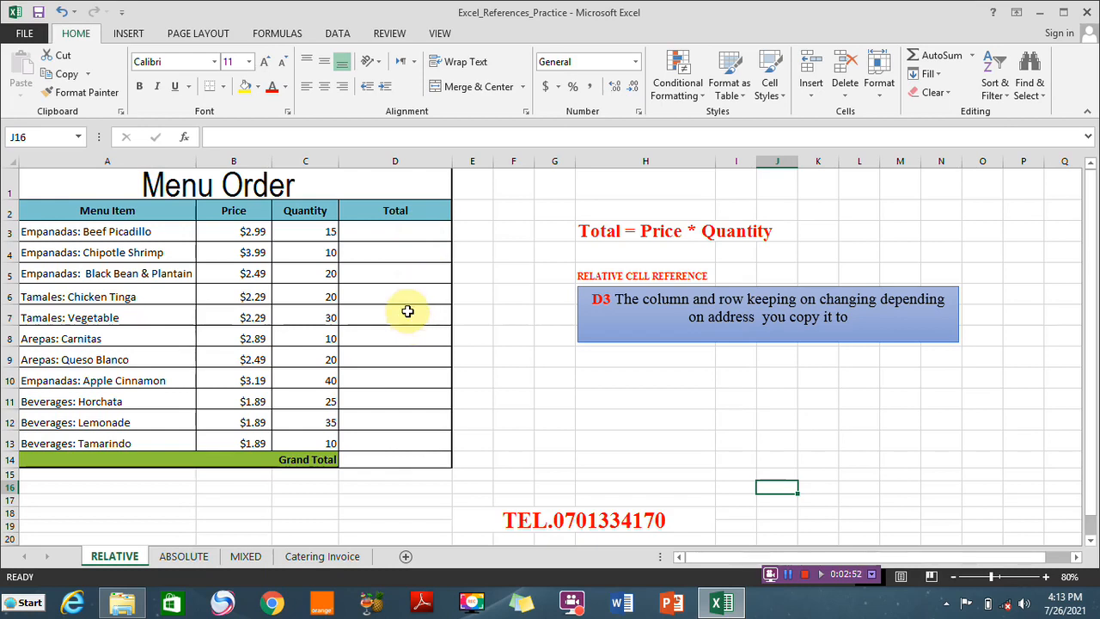
left_click(383, 234)
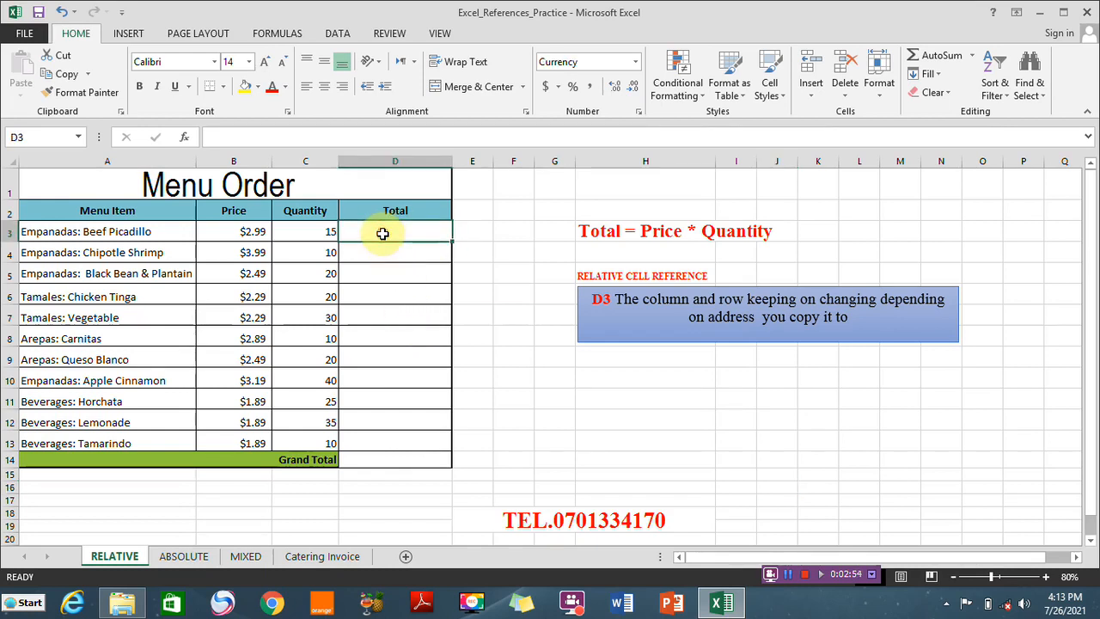
type("=")
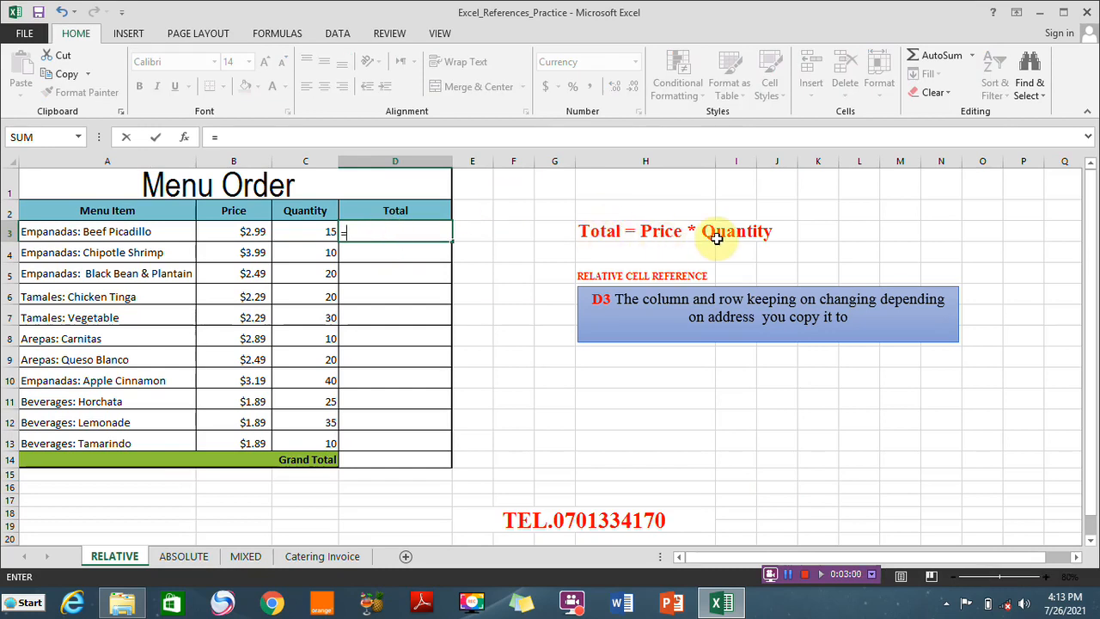
left_click(236, 234)
type("*")
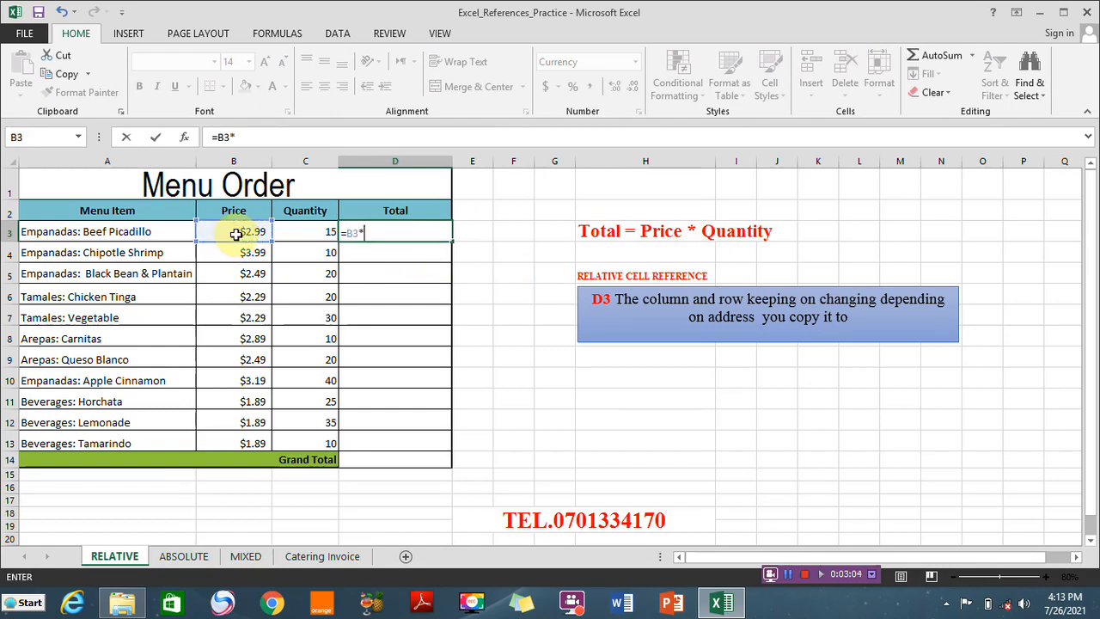
left_click(311, 232)
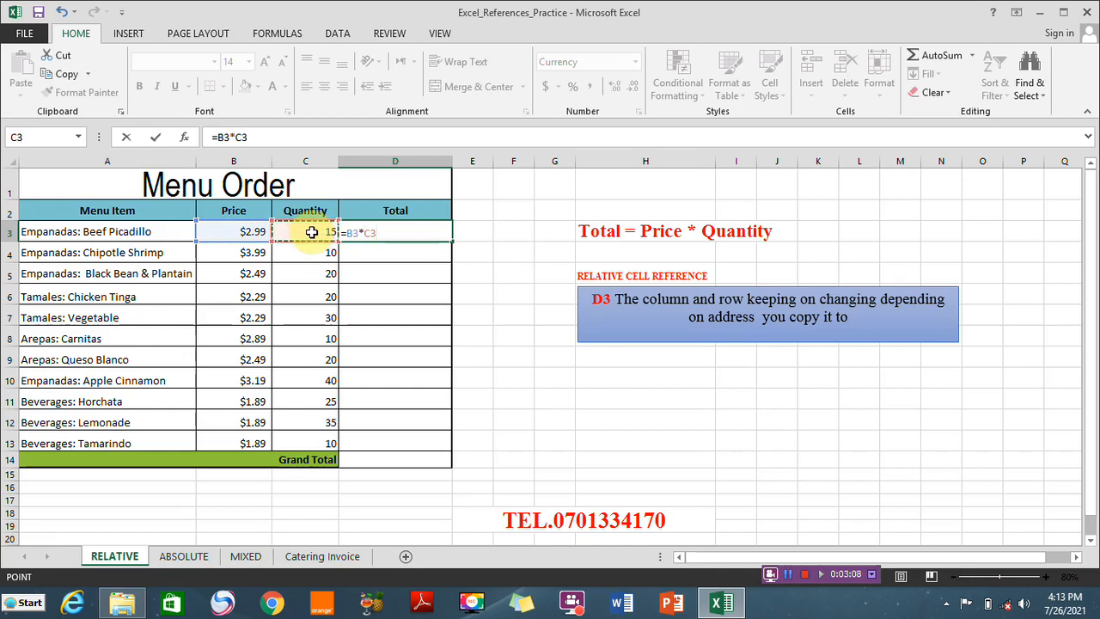
key("Return")
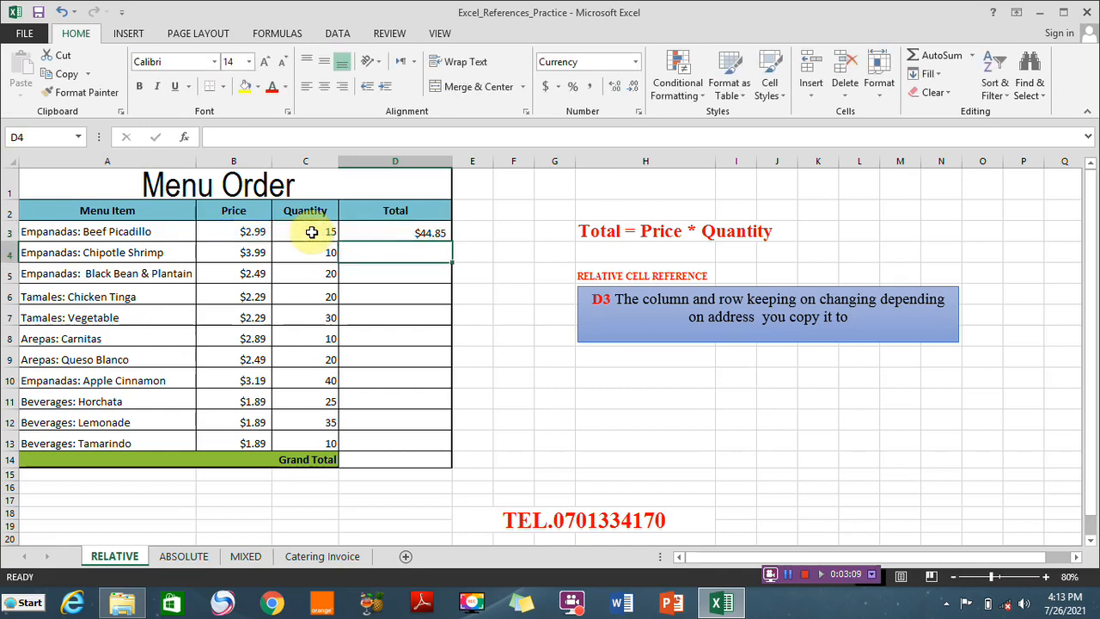
Step: Fill the D3 formula down the Total column to D13 and inspect the formulas in the first few rows
left_click(405, 232)
left_click_drag(451, 241, 454, 445)
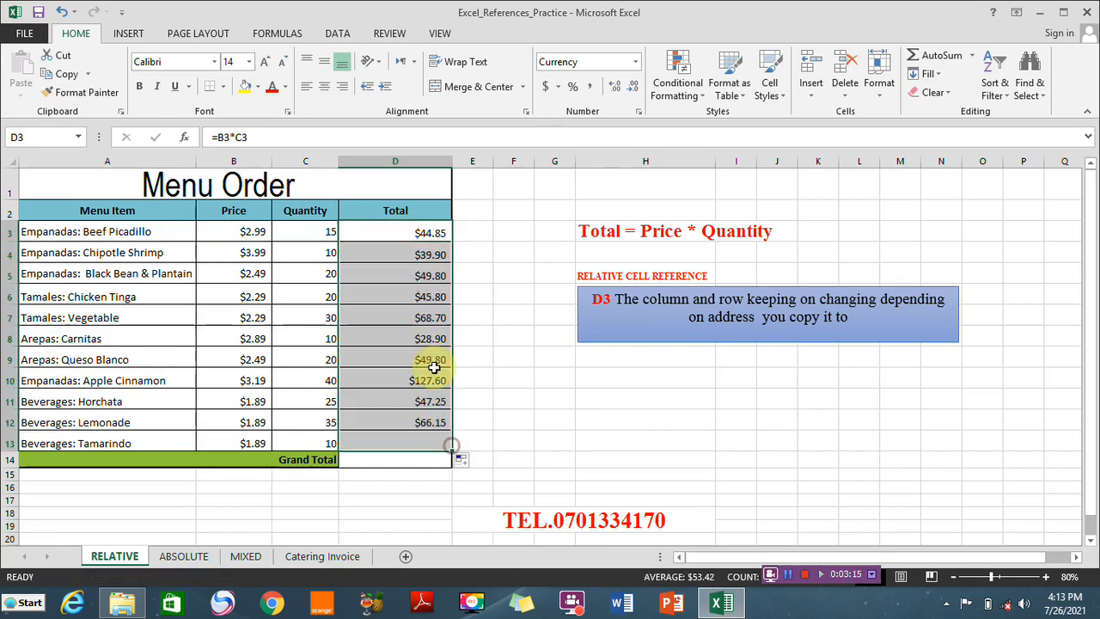
left_click(414, 233)
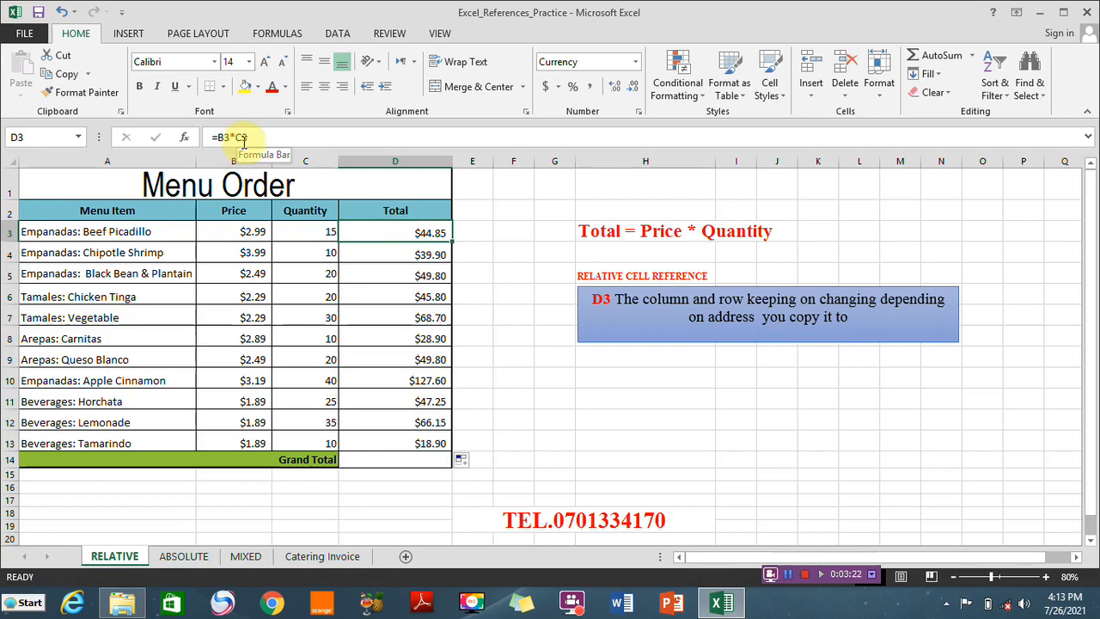
left_click(401, 252)
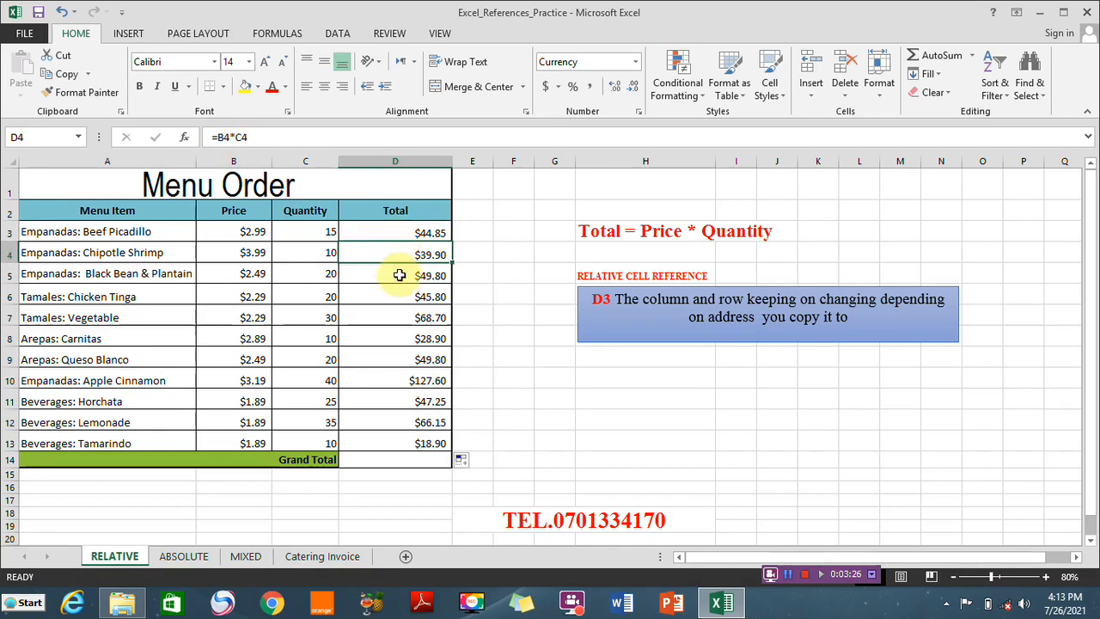
left_click(398, 275)
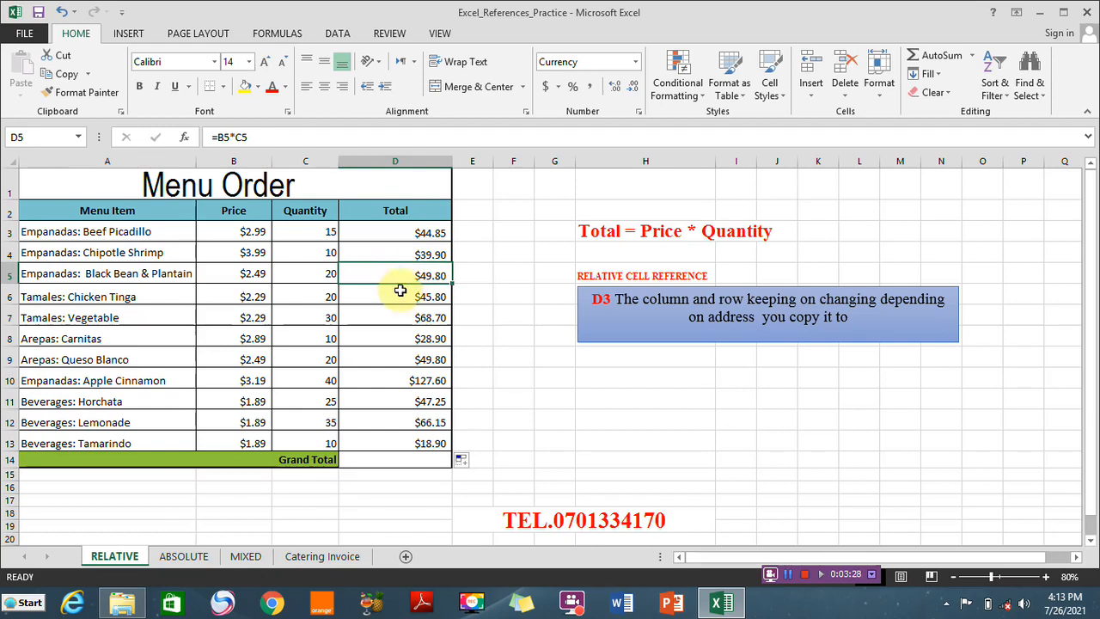
left_click(401, 293)
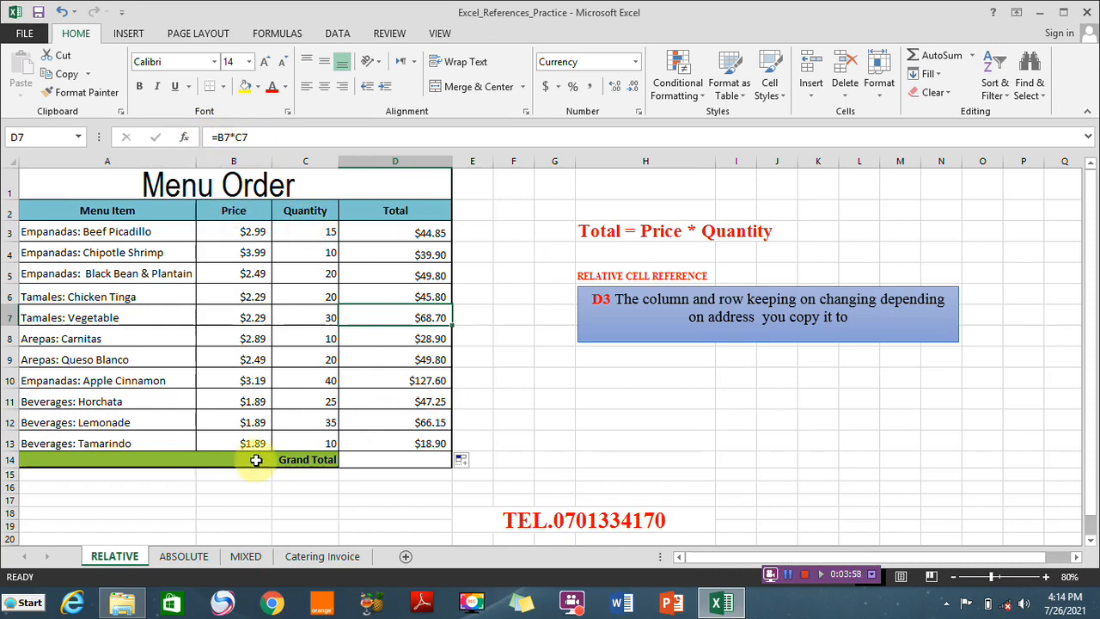
Step: On the ABSOLUTE sheet, enter the Sales Tax formula =(B4*C4)*$E$2 in cell D4, with an absolute reference to the tax rate
left_click(184, 556)
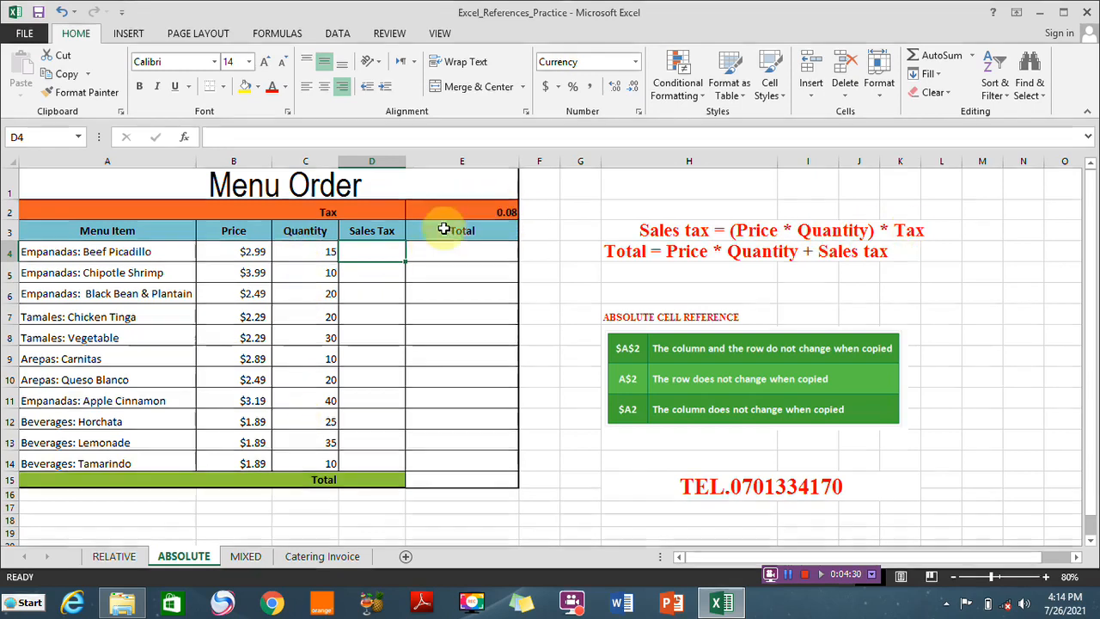
left_click(491, 211)
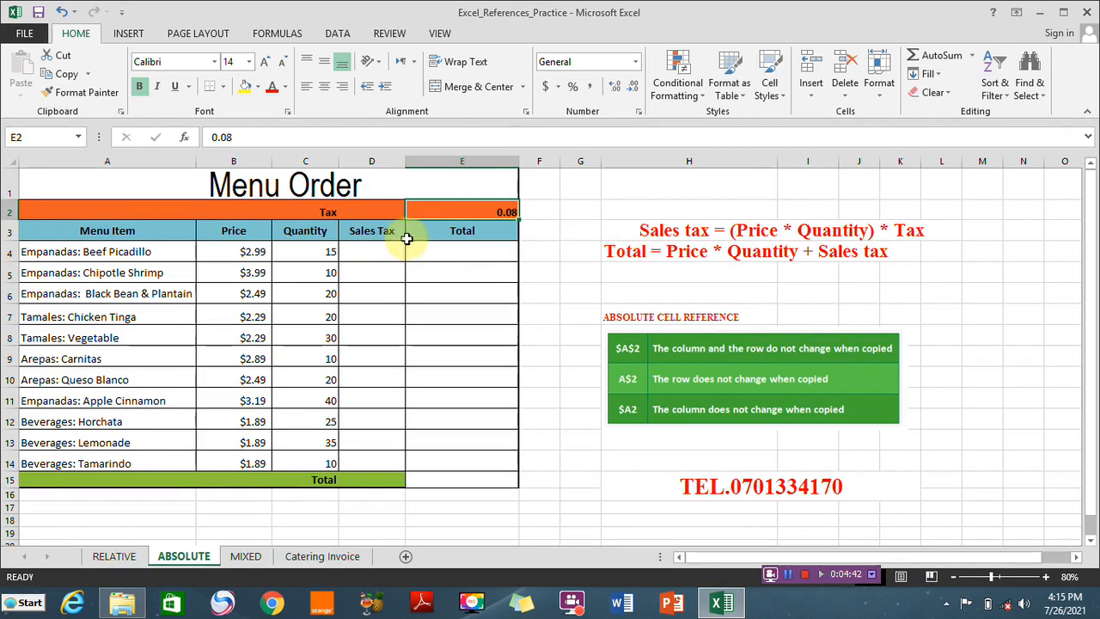
left_click(372, 254)
type("=")
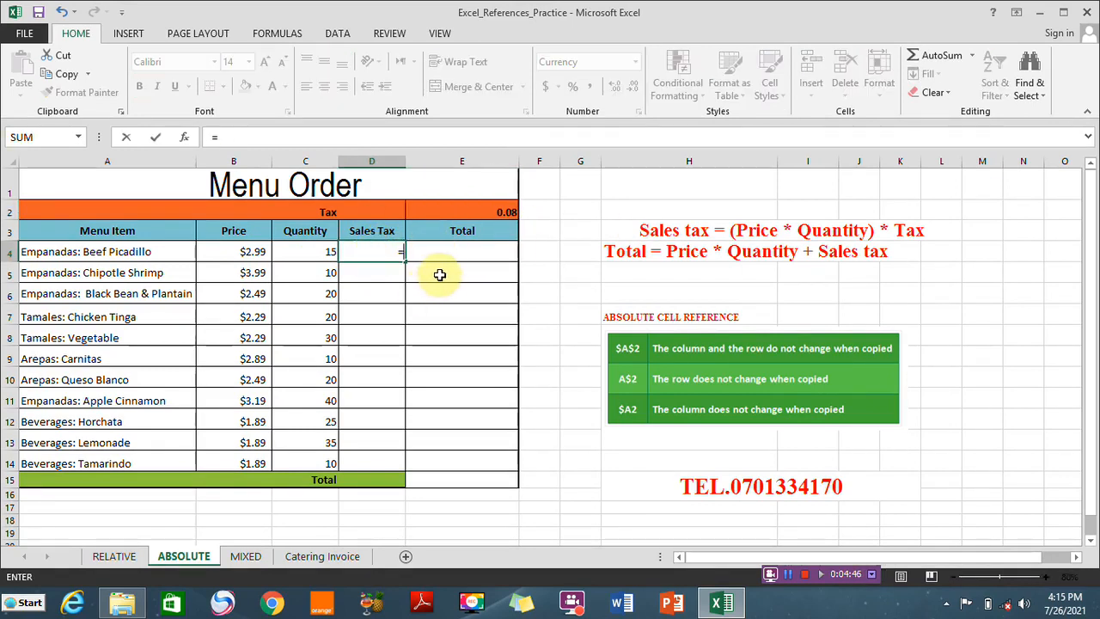
type("(")
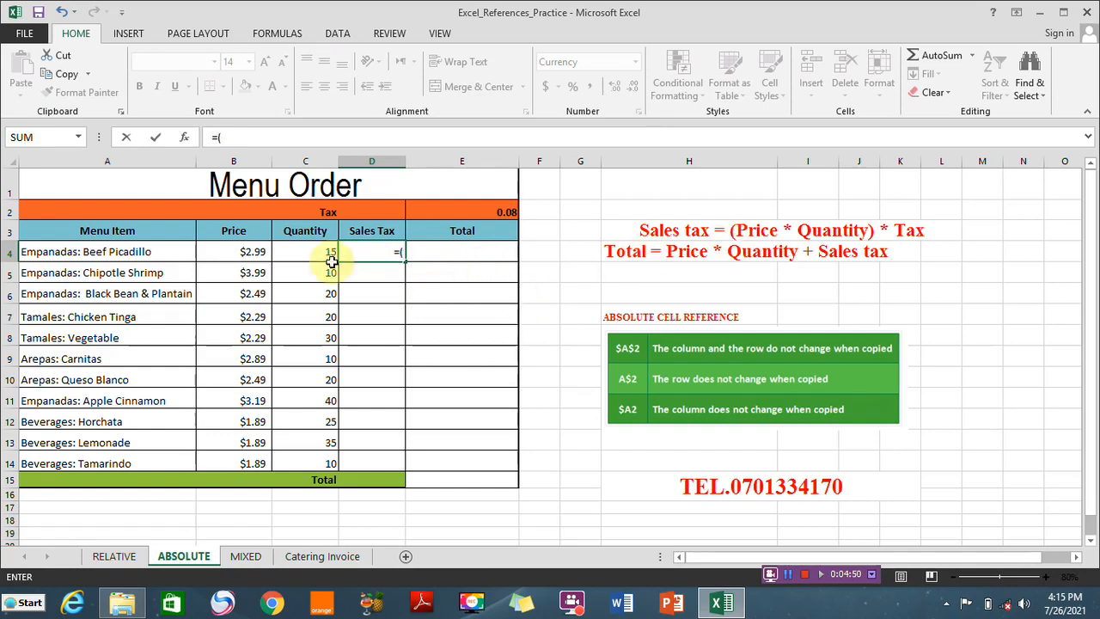
left_click(251, 252)
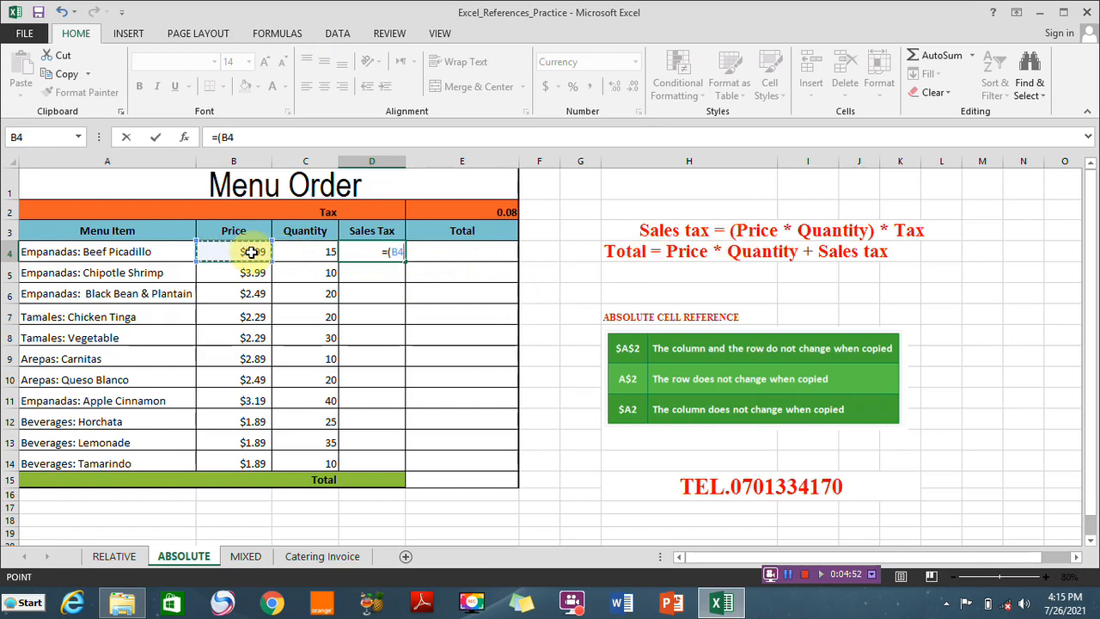
type("*")
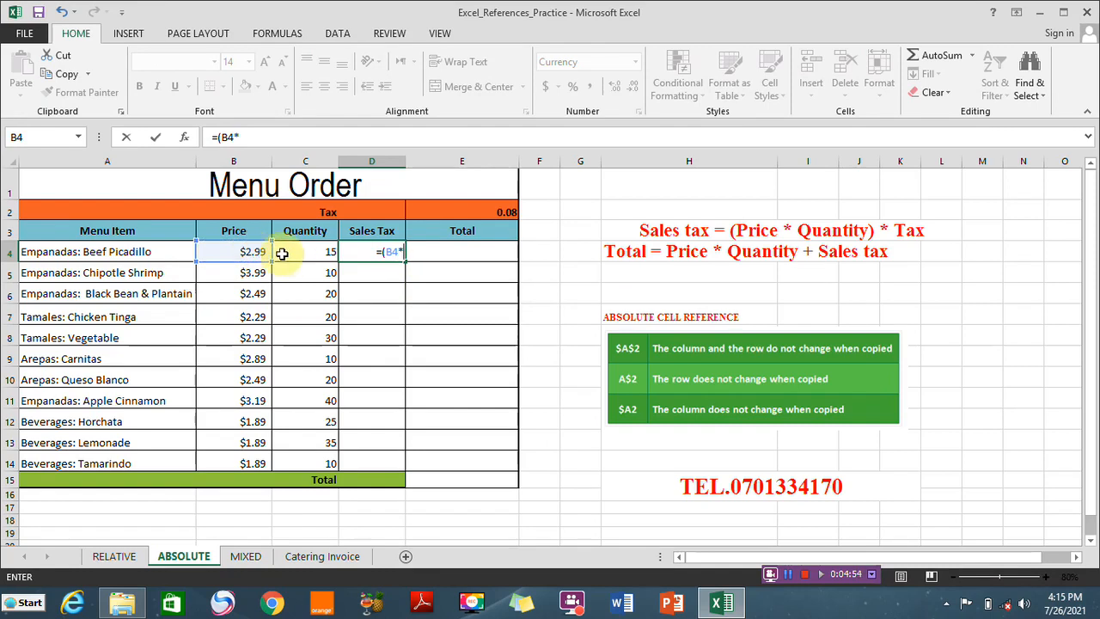
left_click(290, 253)
type(")")
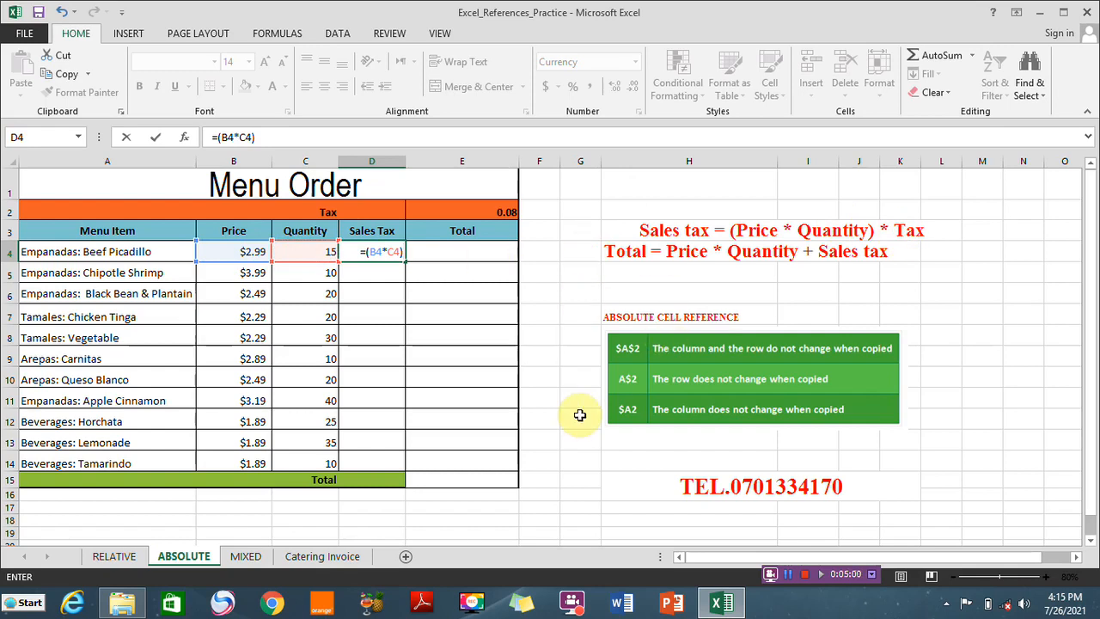
type("*")
left_click(467, 211)
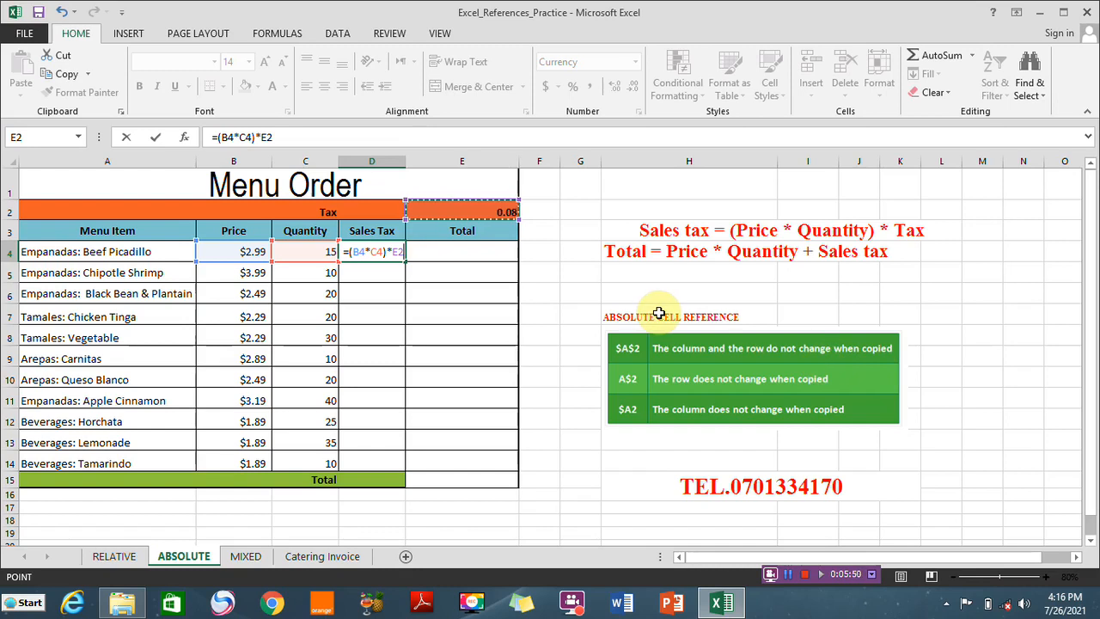
key("F4")
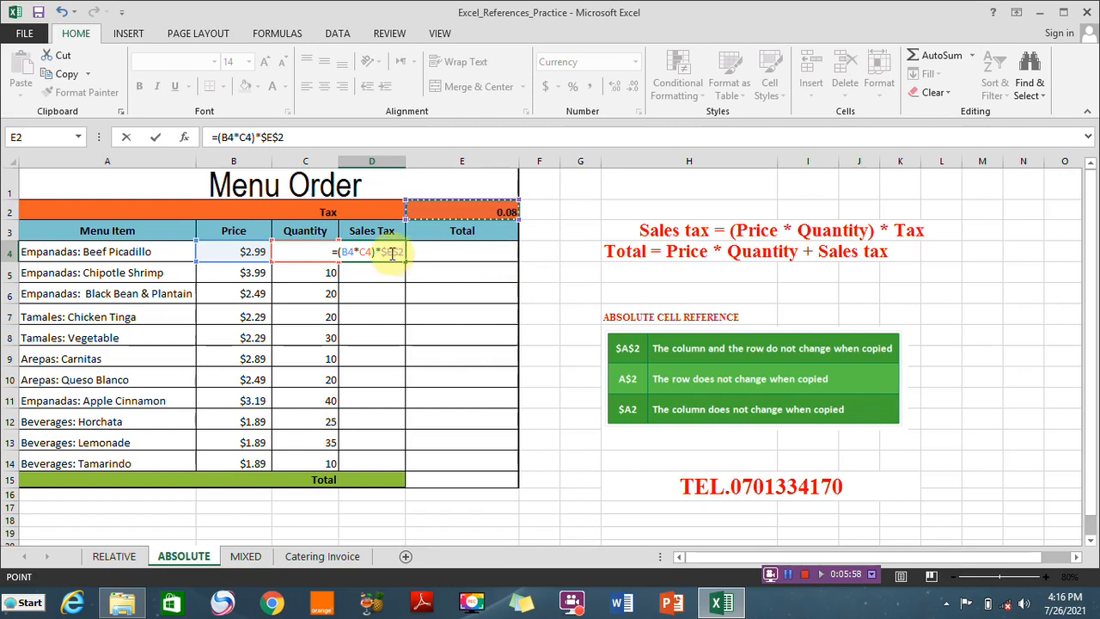
key("Return")
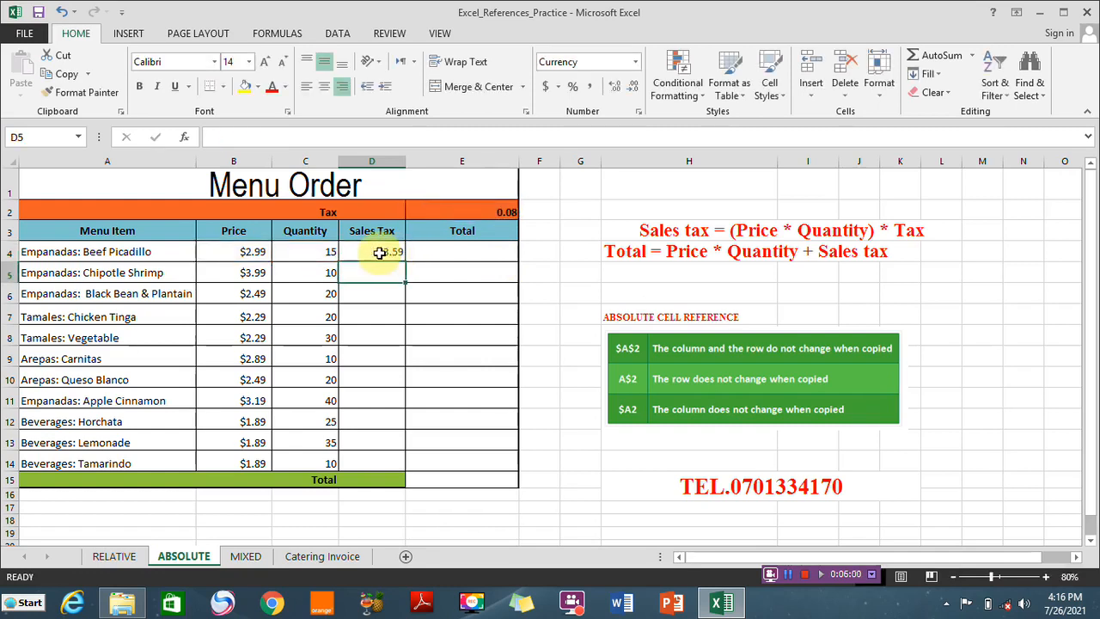
Step: Fill the D4 formula down the Sales Tax column to D14 and inspect the formulas in D4, D5 and D6
left_click(383, 250)
left_click_drag(404, 262, 397, 464)
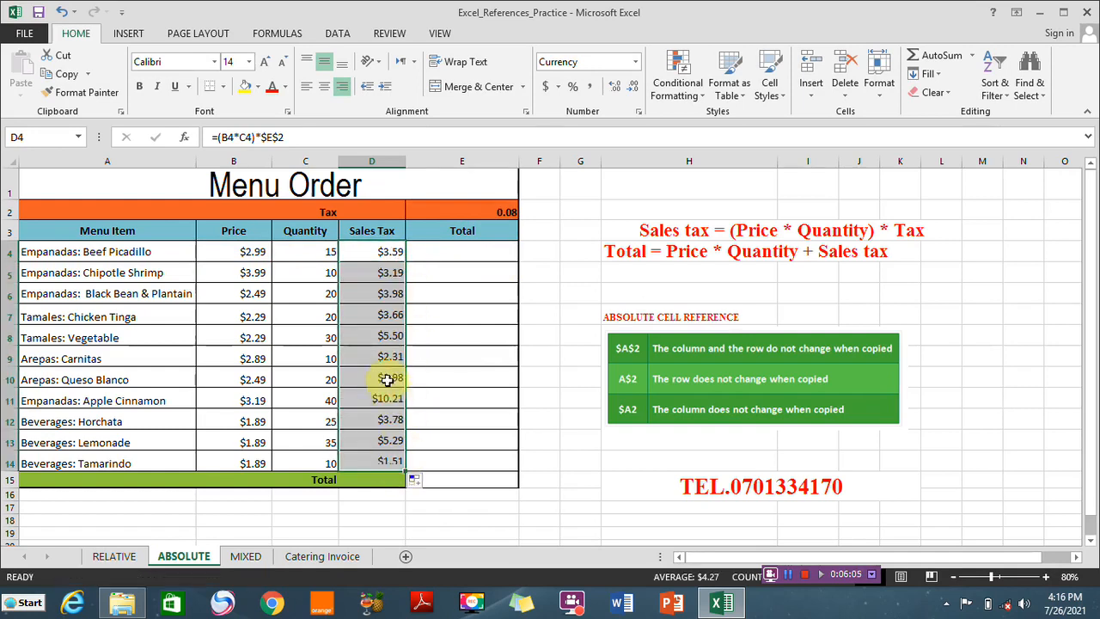
left_click(368, 251)
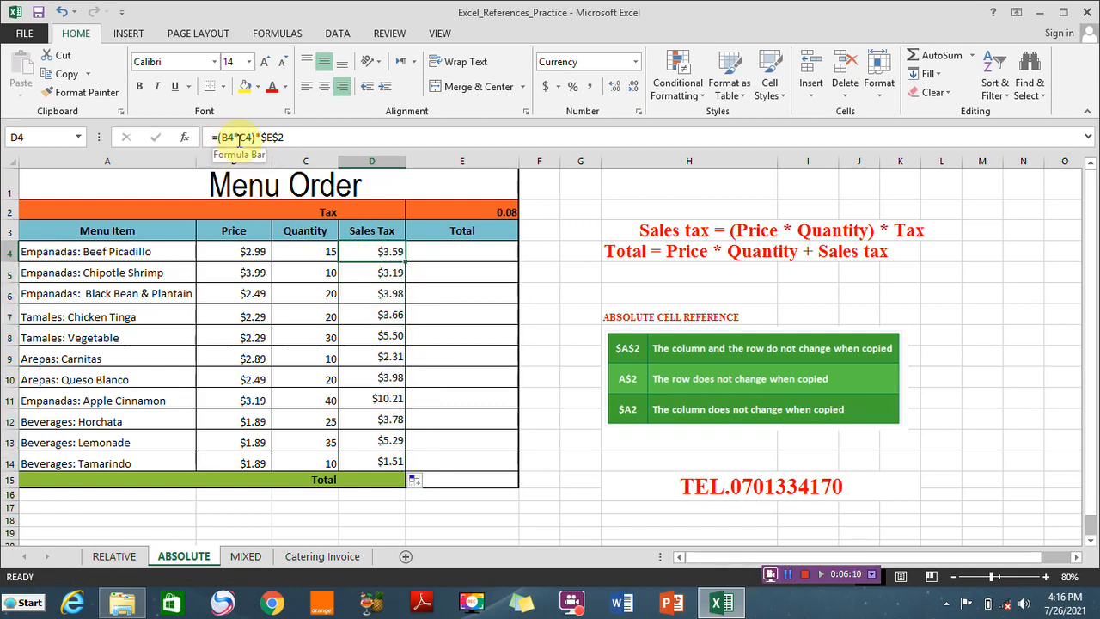
left_click(380, 280)
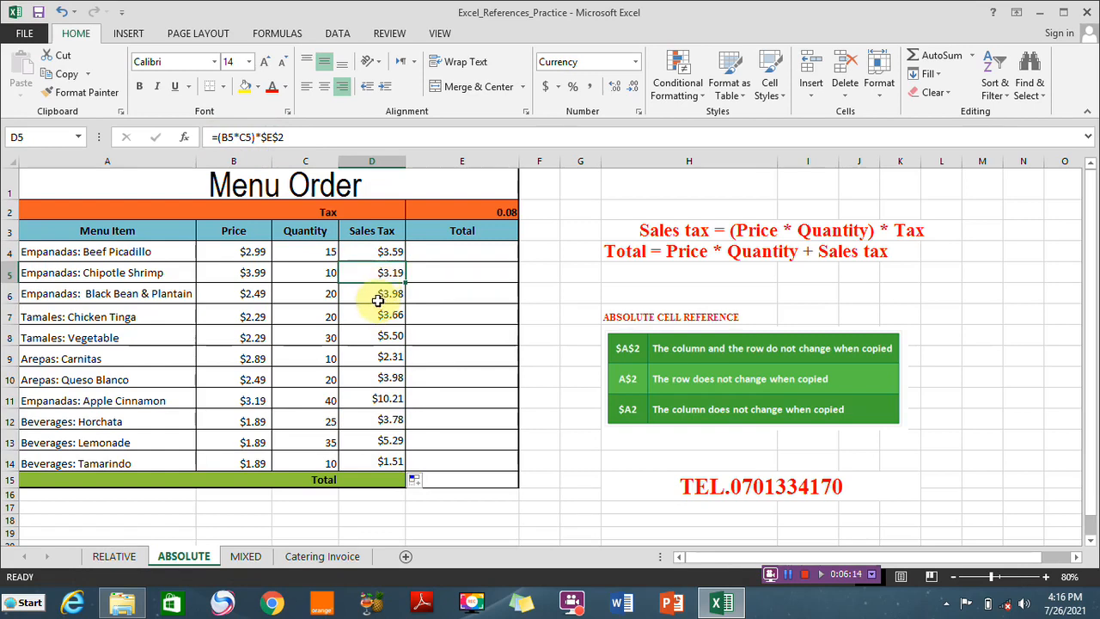
left_click(379, 301)
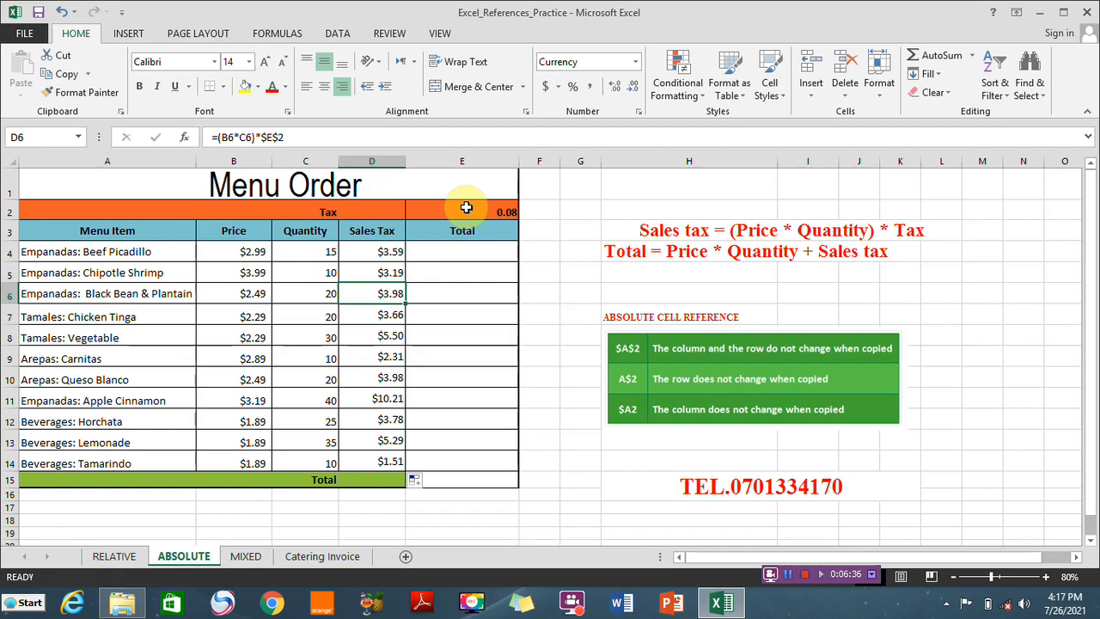
Step: Enter the Total formula =(B4*C4)+D4 in cell E4 to add the sales tax to price times quantity
left_click(447, 252)
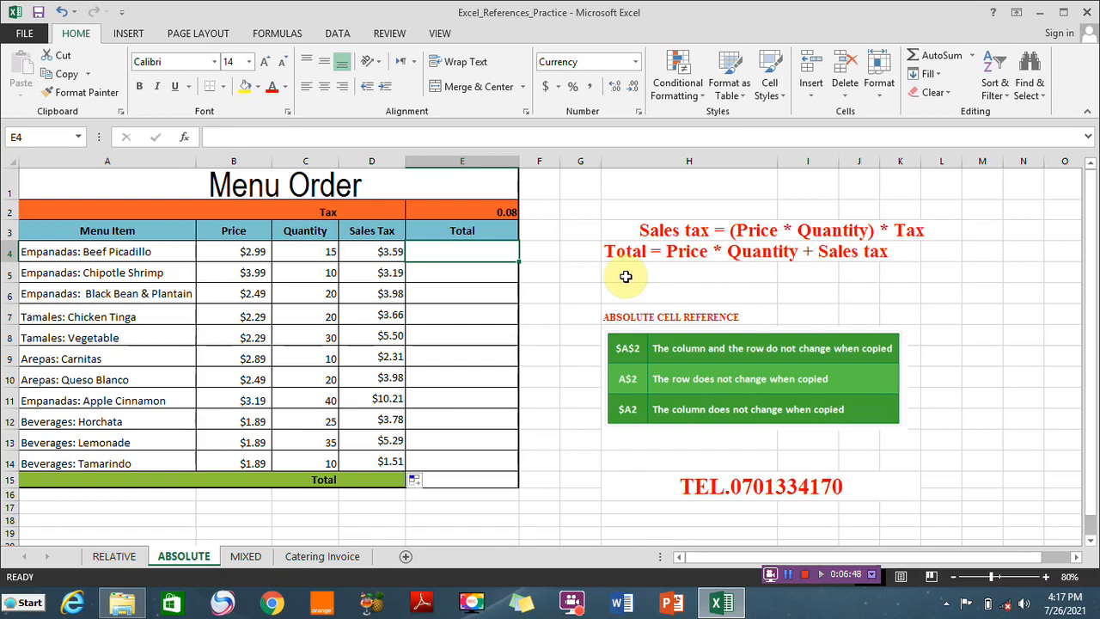
type("=")
type("(")
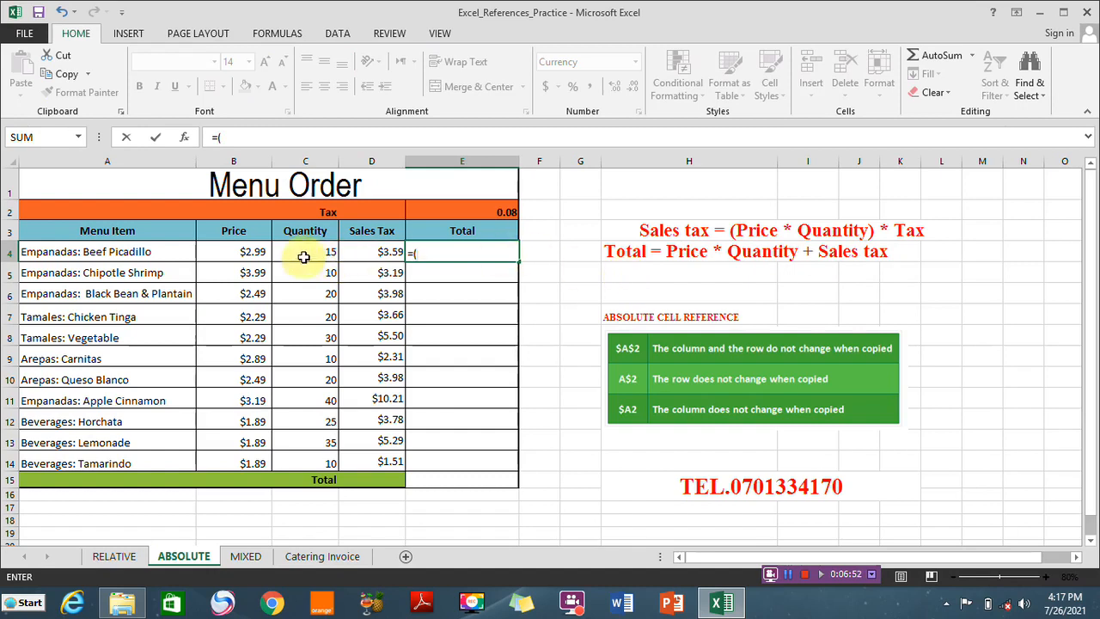
left_click(254, 254)
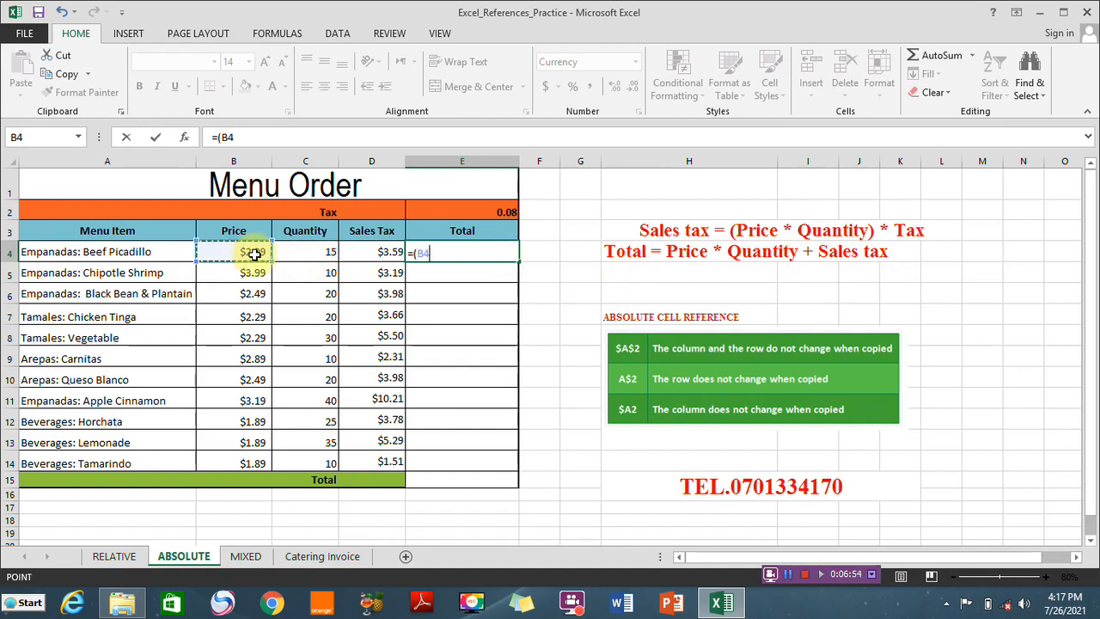
type("*")
left_click(294, 253)
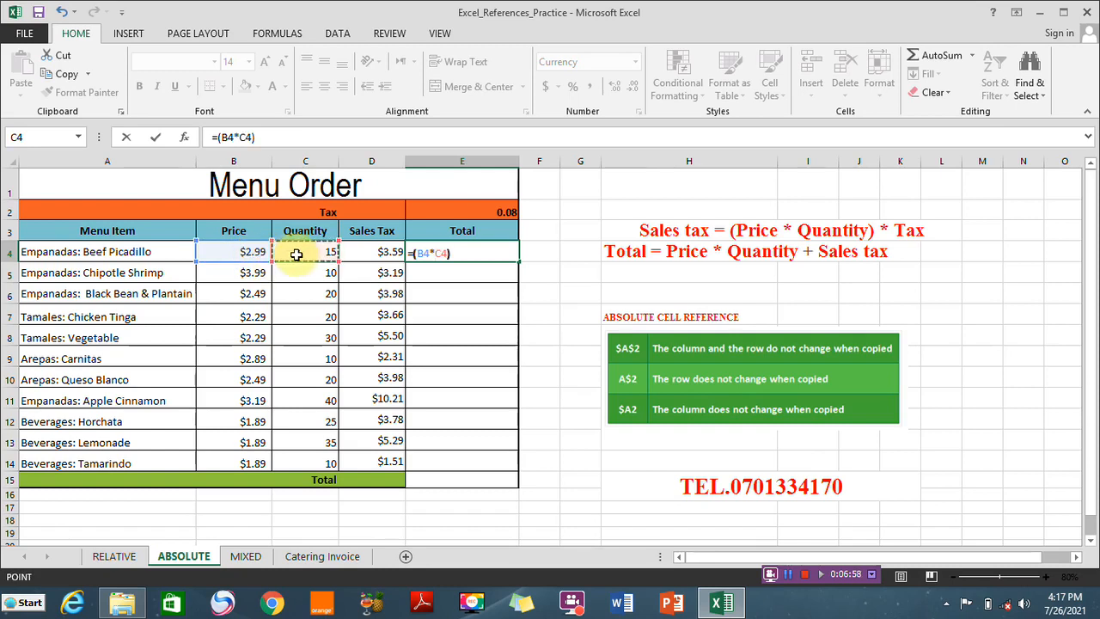
type(")")
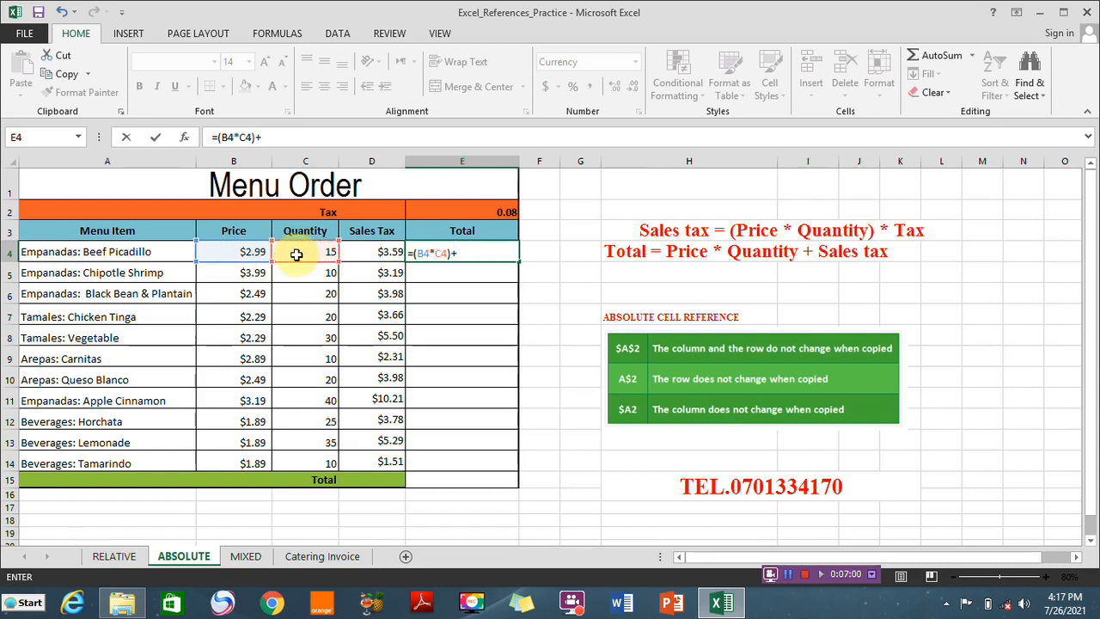
left_click(370, 254)
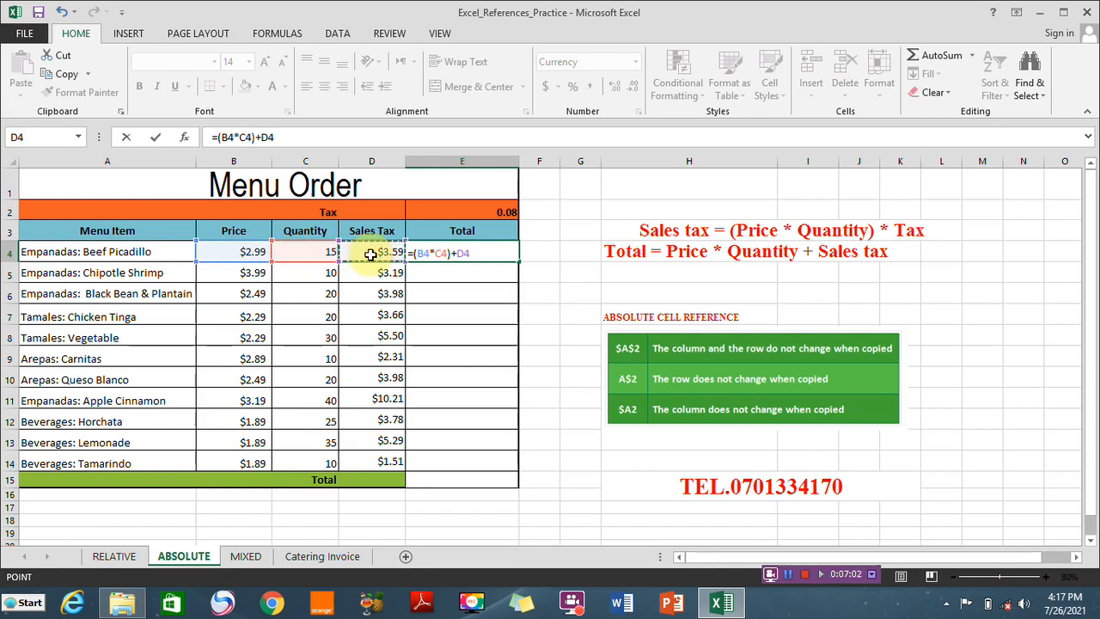
key("Return")
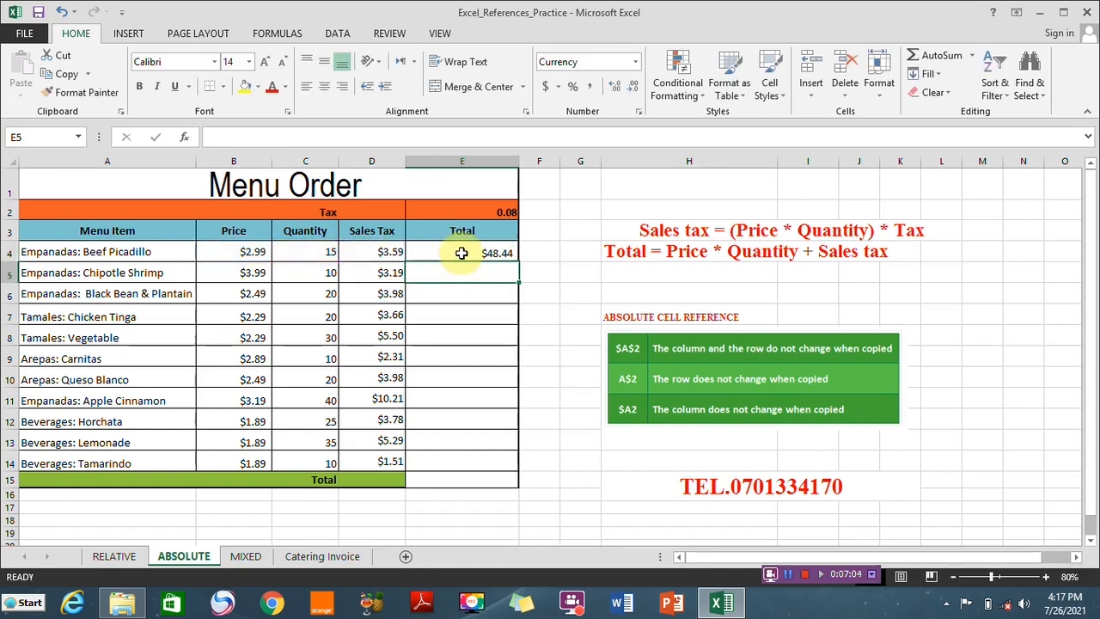
Step: Fill the E4 formula down the Total column to E14 and inspect the copied formulas in E5 to E7
left_click(491, 252)
left_click_drag(519, 262, 518, 467)
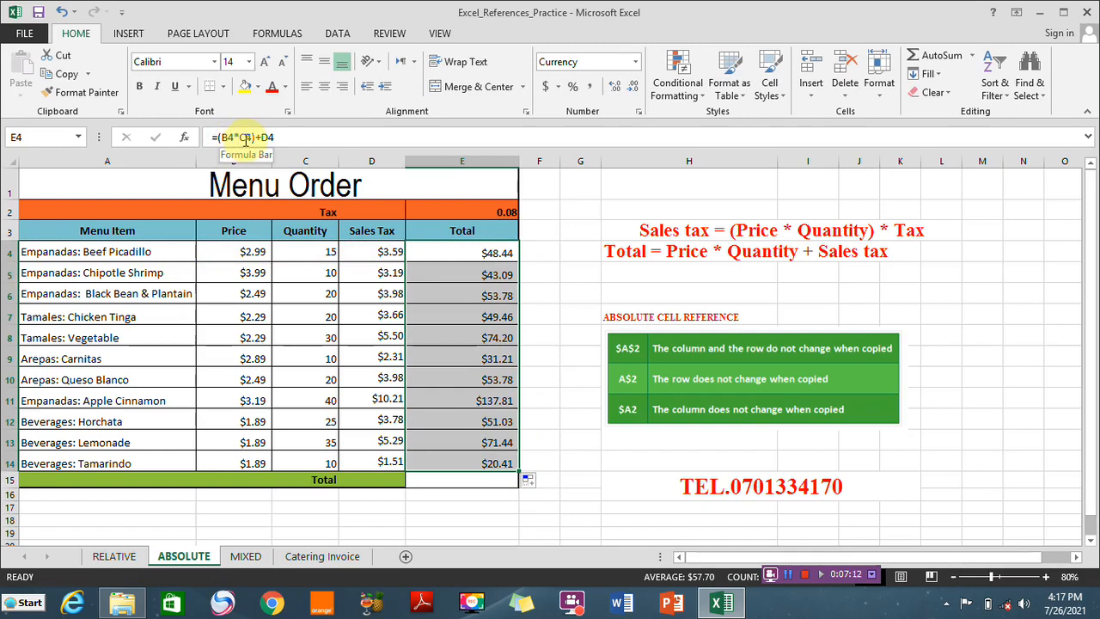
left_click(488, 274)
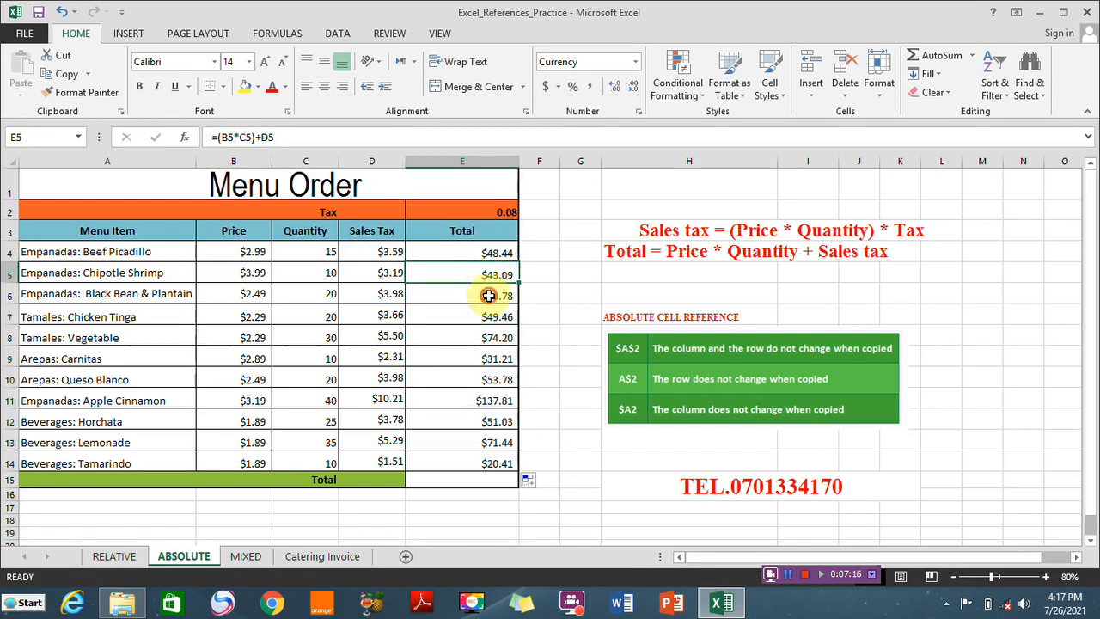
left_click(488, 296)
left_click(488, 316)
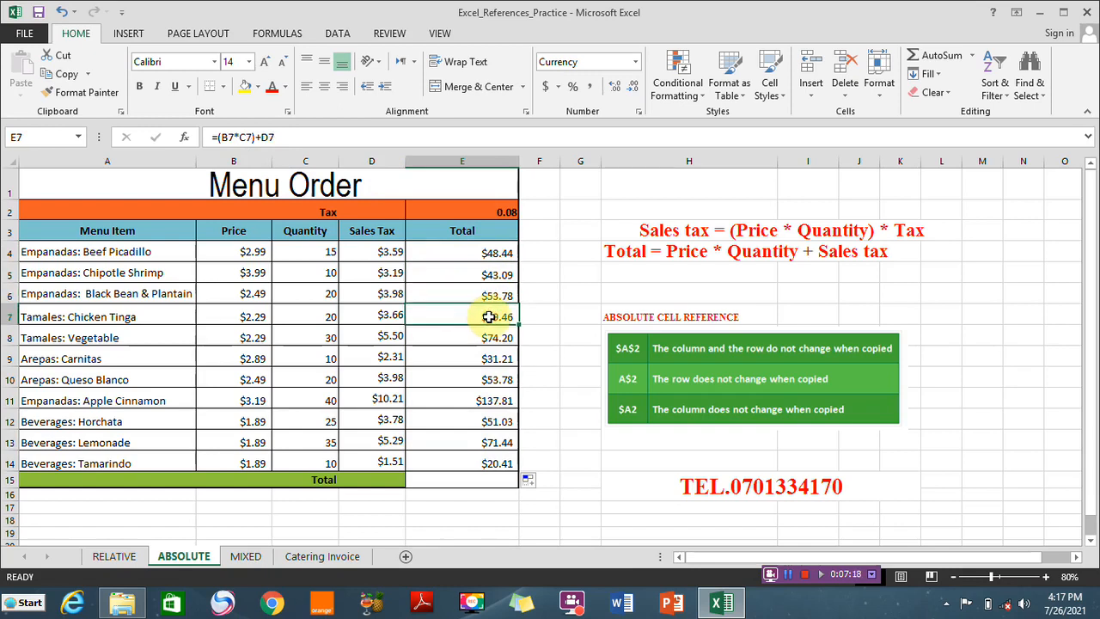
Step: Sum the Total column into cell E15 with a SUM formula over the range E4:E14
left_click(441, 480)
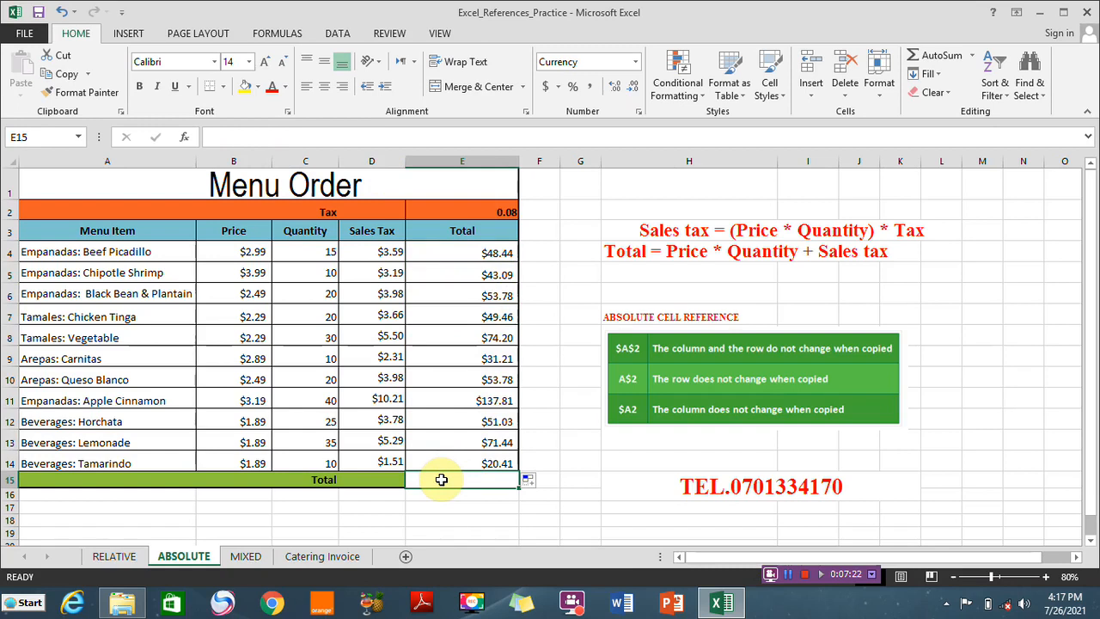
type("=SUM")
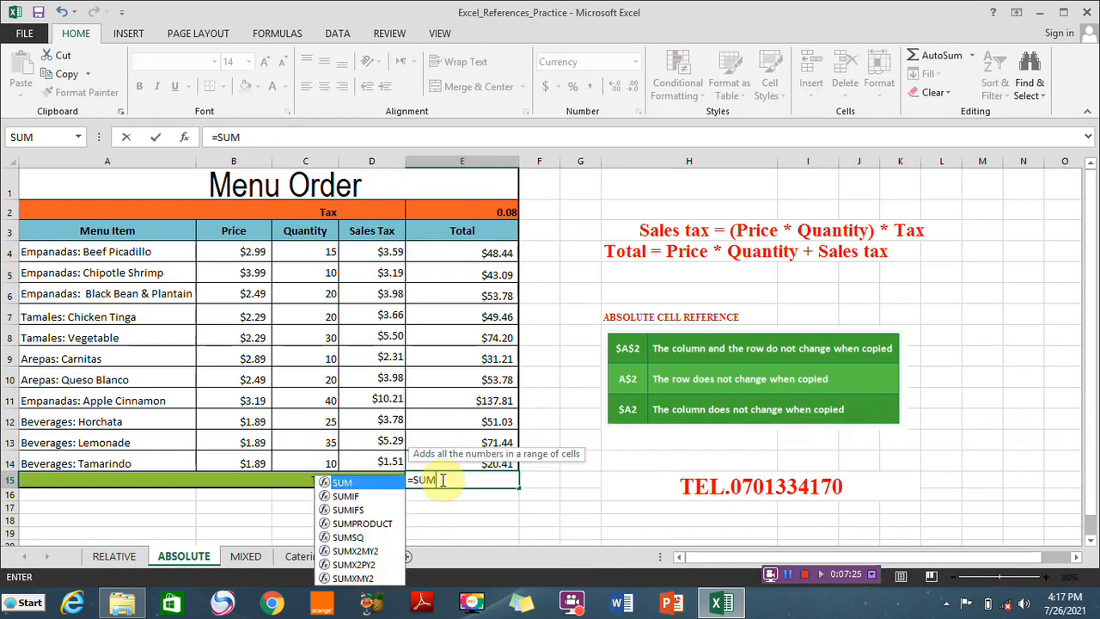
double_click(351, 484)
left_click(352, 484)
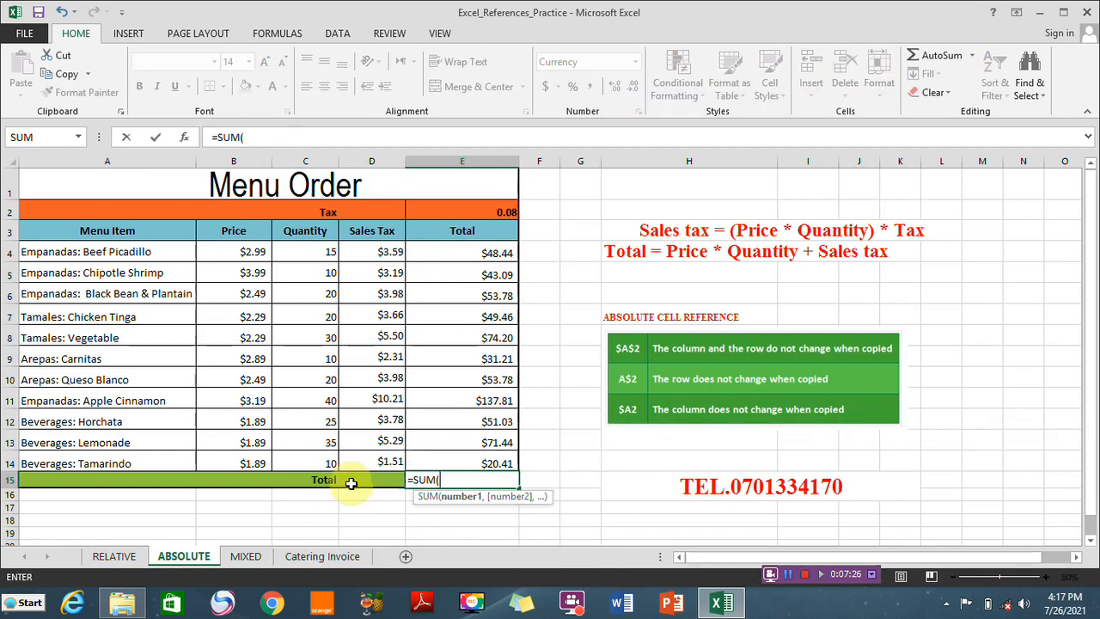
key("BackSpace")
key("BackSpace")
key("BackSpace")
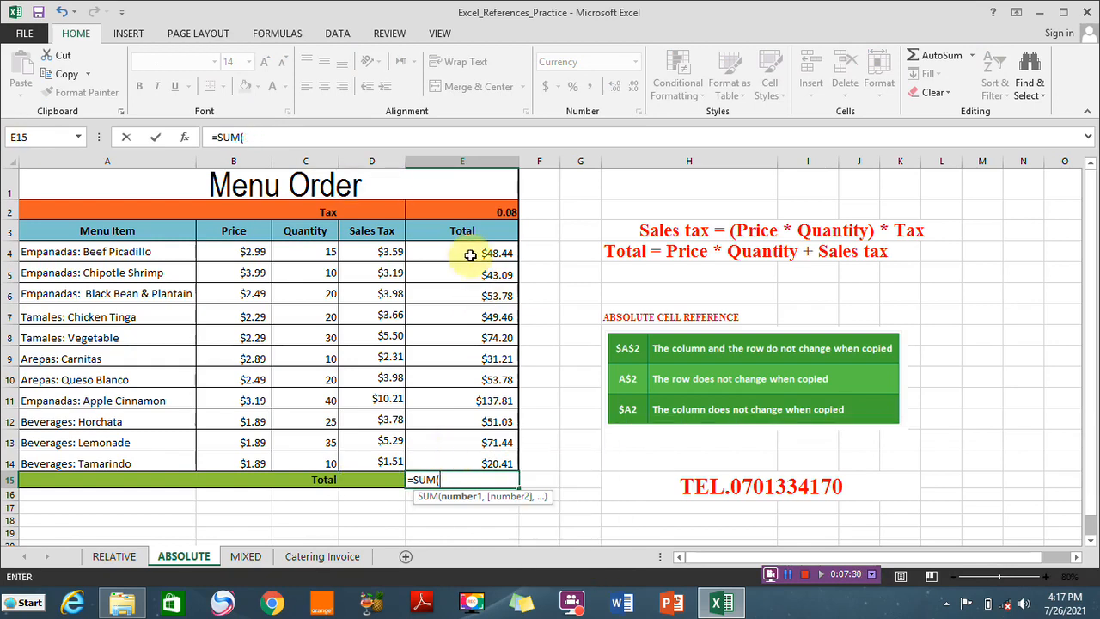
left_click_drag(466, 247, 469, 459)
key("Return")
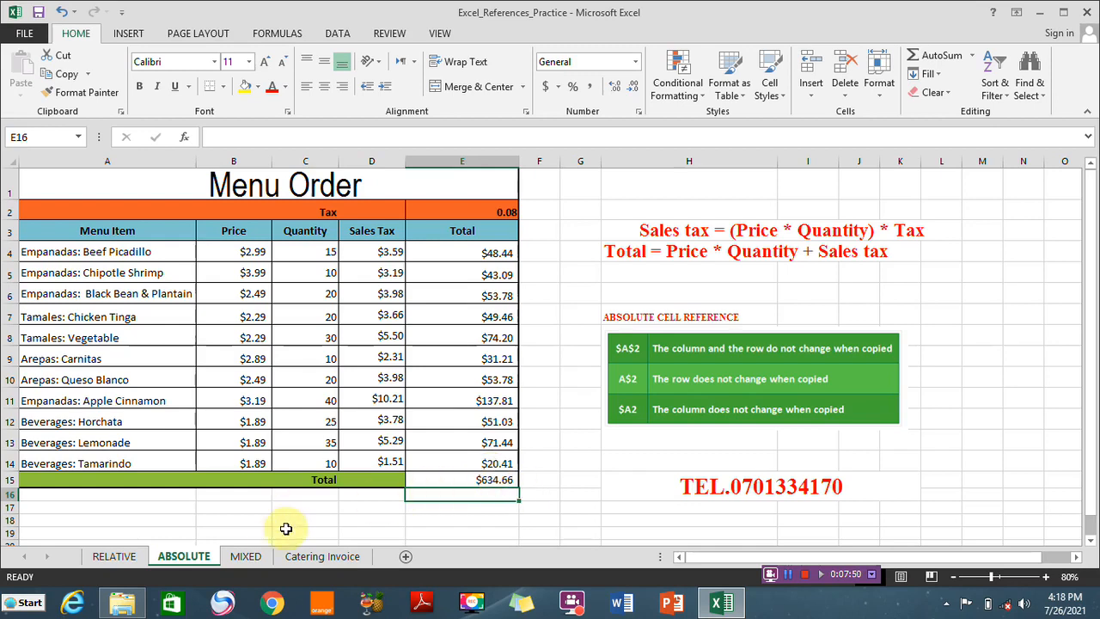
Step: Switch to the MIXED sheet containing the commission and tax tables
left_click(248, 557)
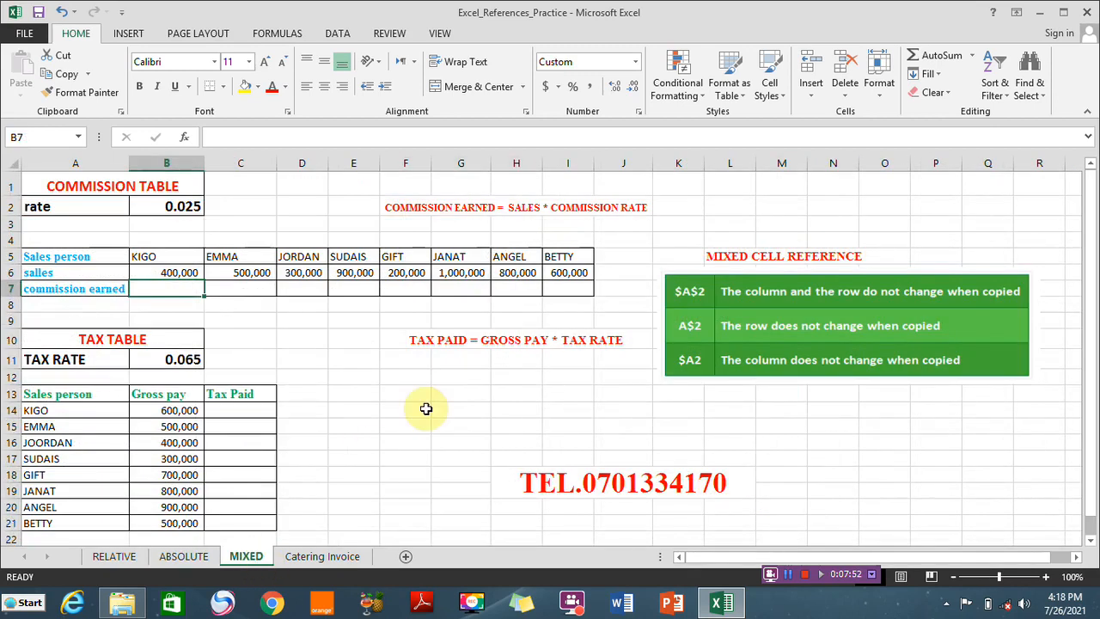
left_click(459, 407)
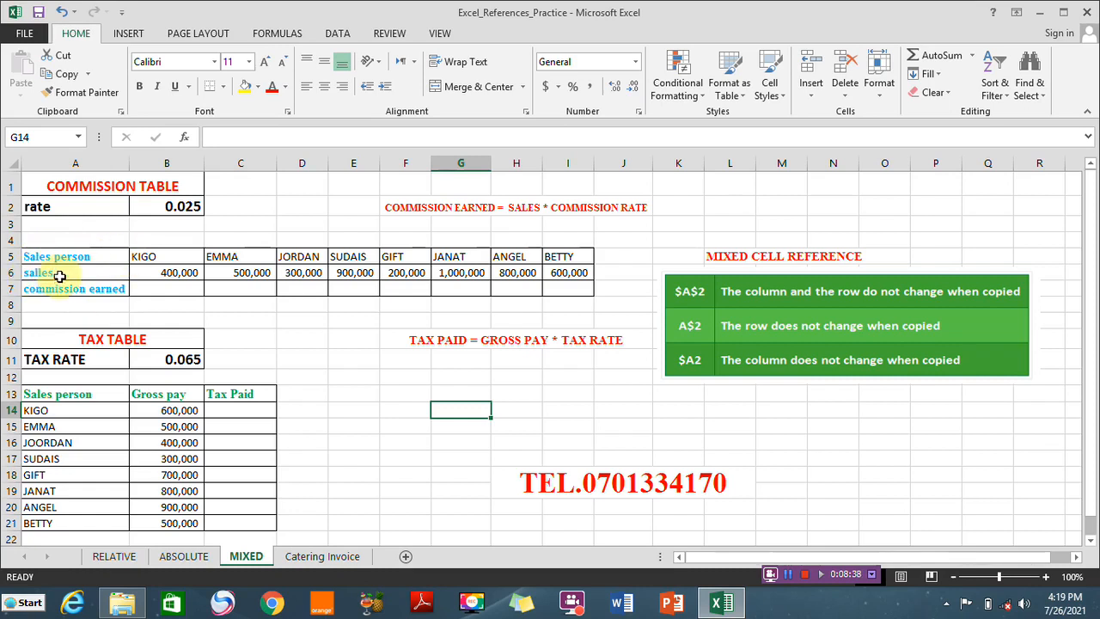
Step: Enter the commission formula =B6*B2 in cell B7, using relative references for both sales and rate
left_click(178, 288)
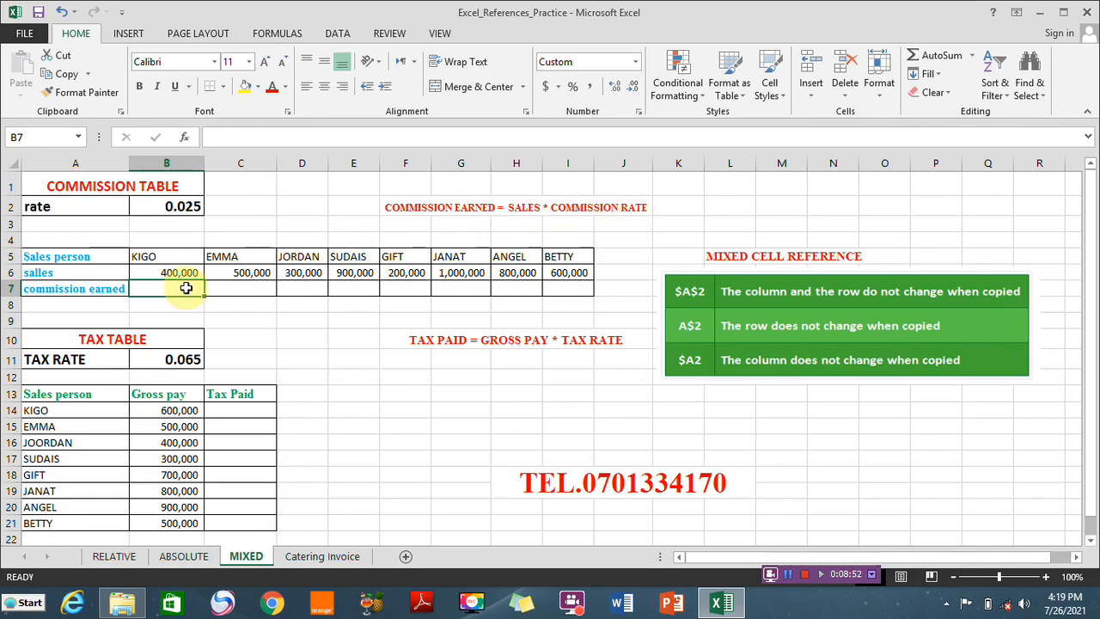
type("=")
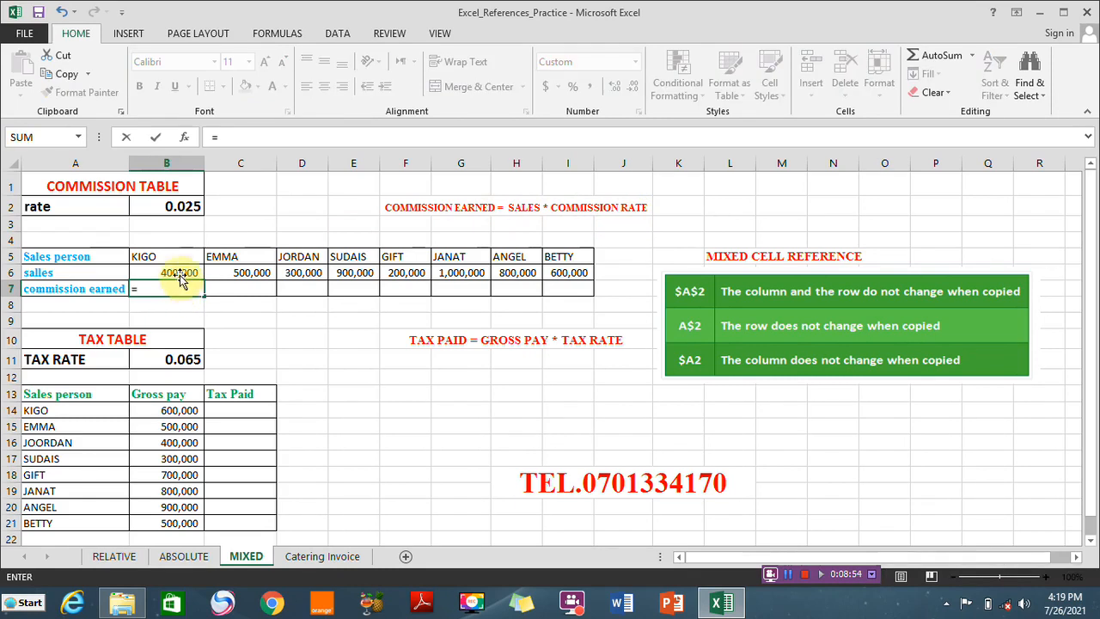
left_click(177, 272)
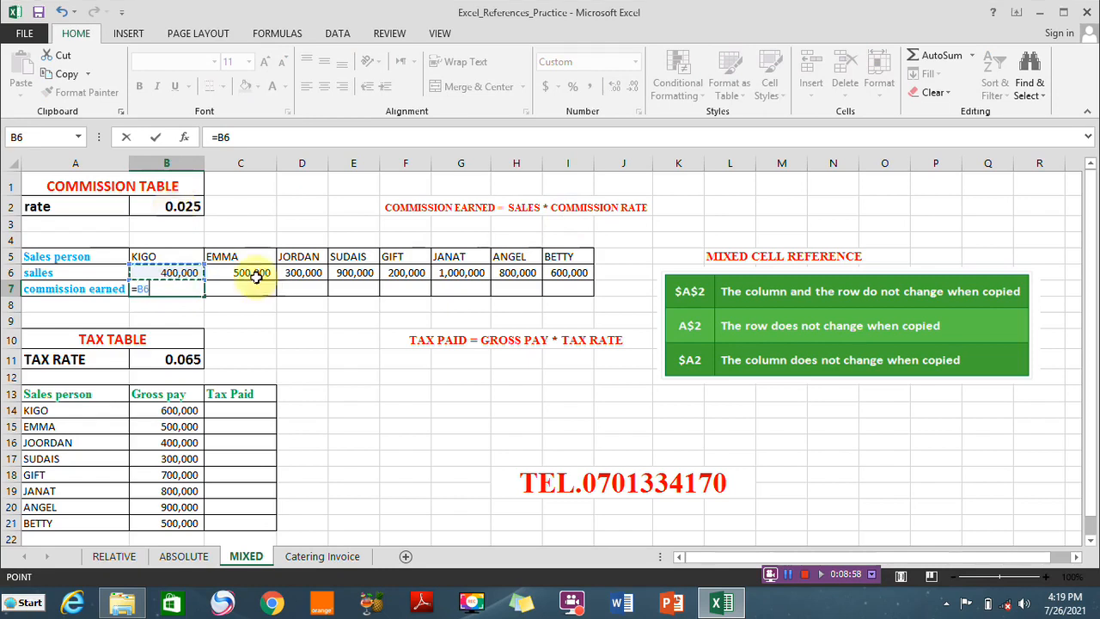
type("*")
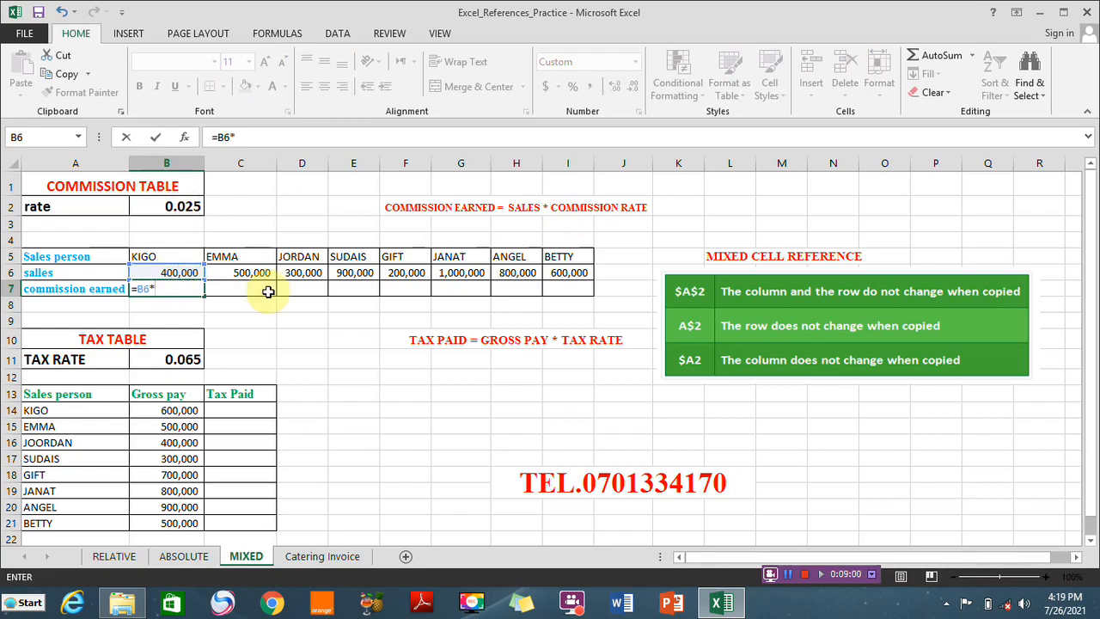
left_click(170, 211)
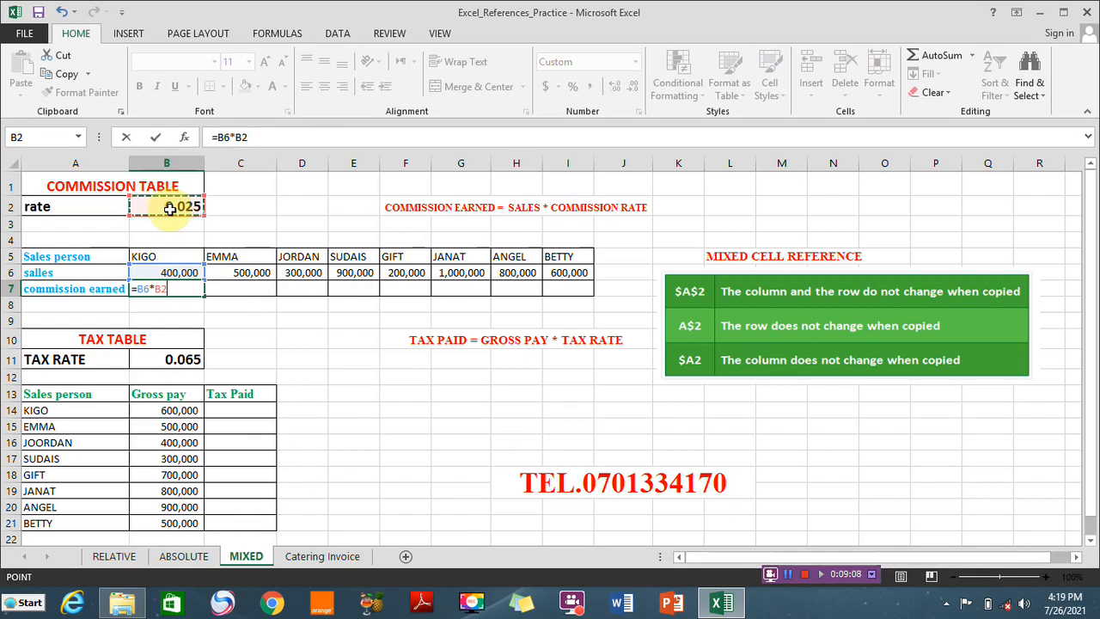
key("Return")
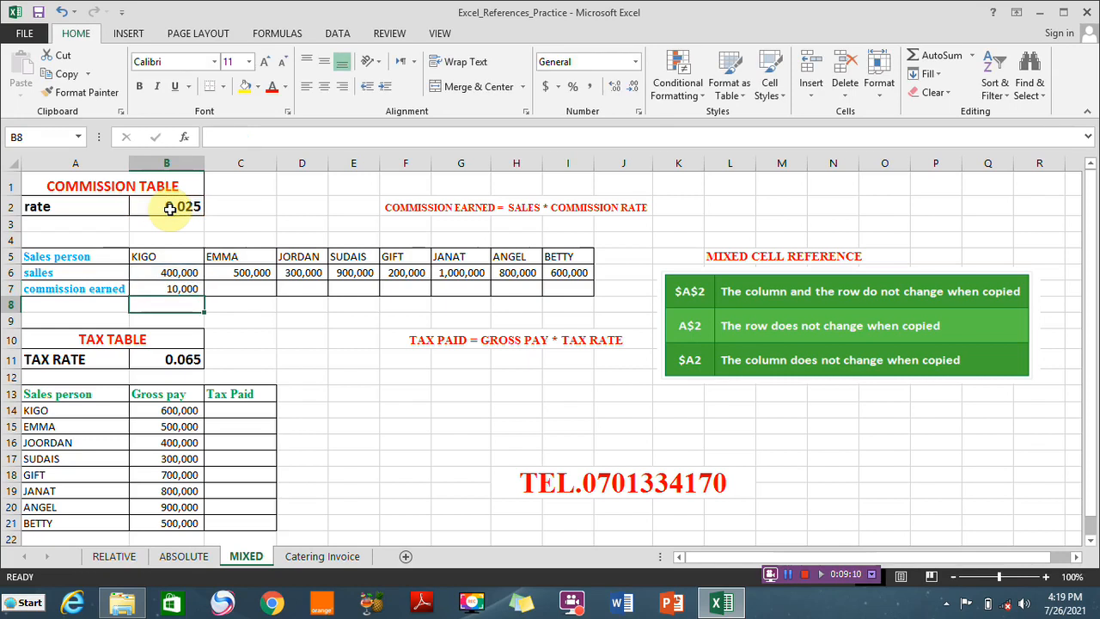
Step: Fill the B7 formula across the commission earned row to I7 and inspect the copied formulas in C7, D7 and E7
left_click(185, 287)
left_click_drag(204, 297, 582, 295)
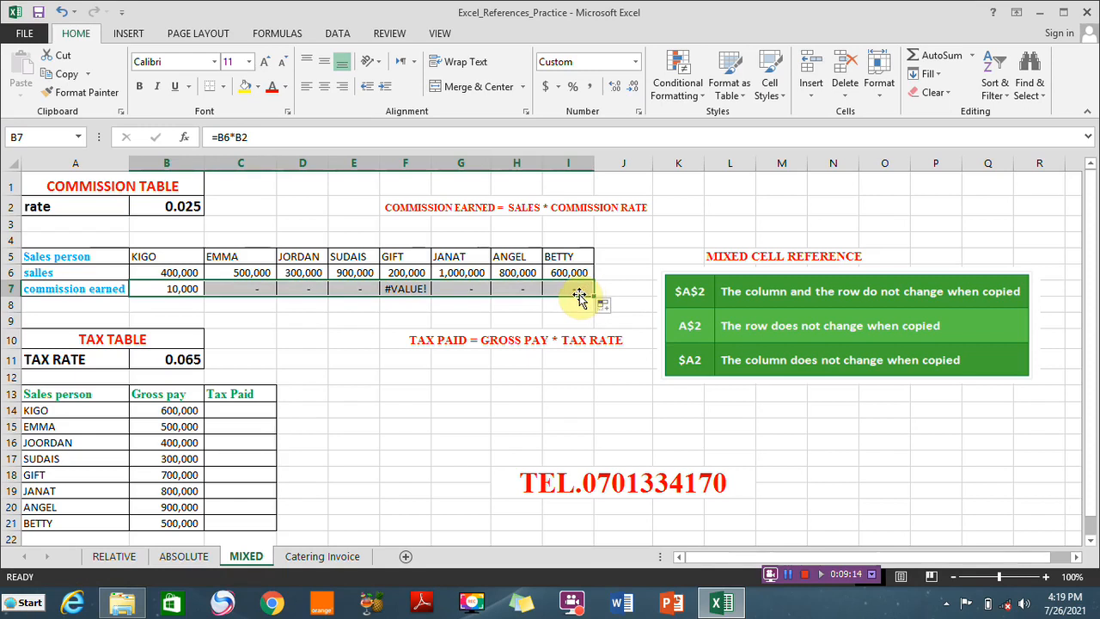
left_click(243, 290)
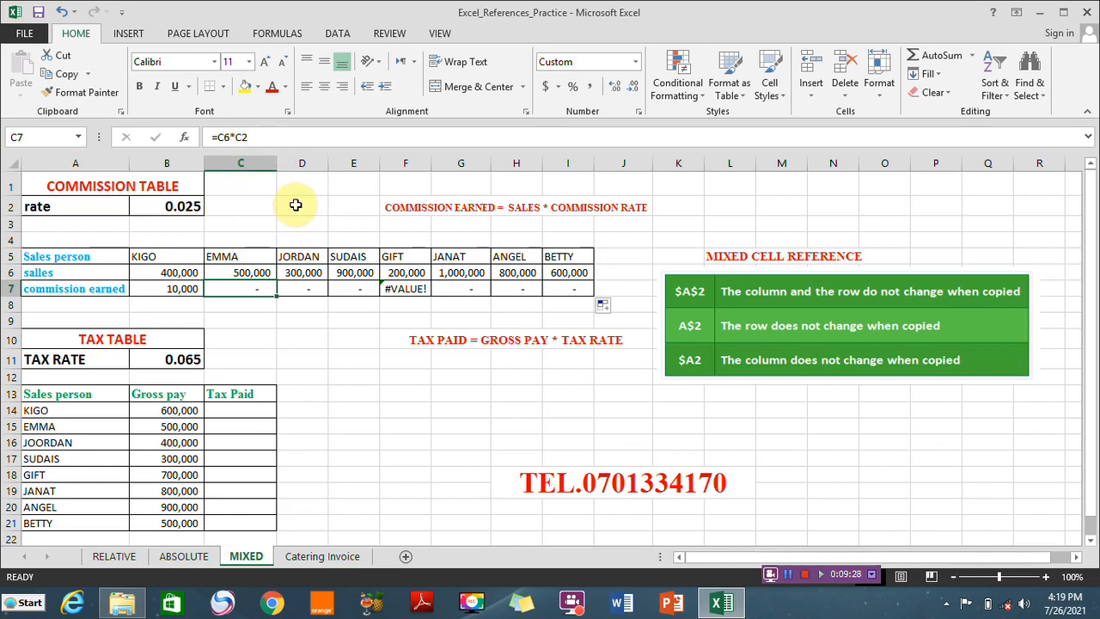
left_click(303, 288)
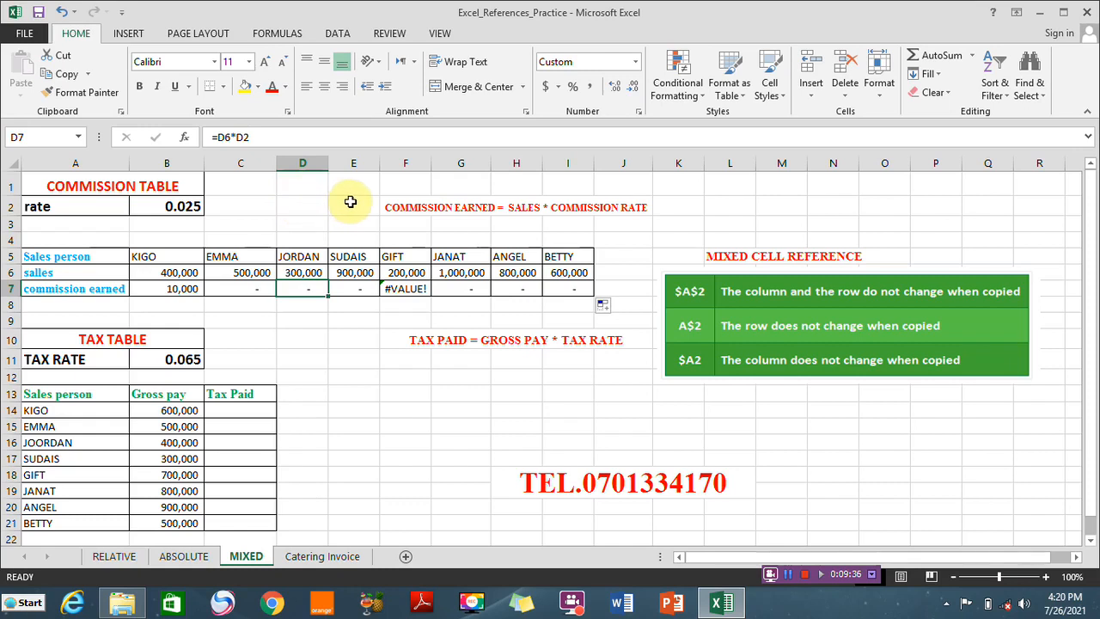
left_click(355, 286)
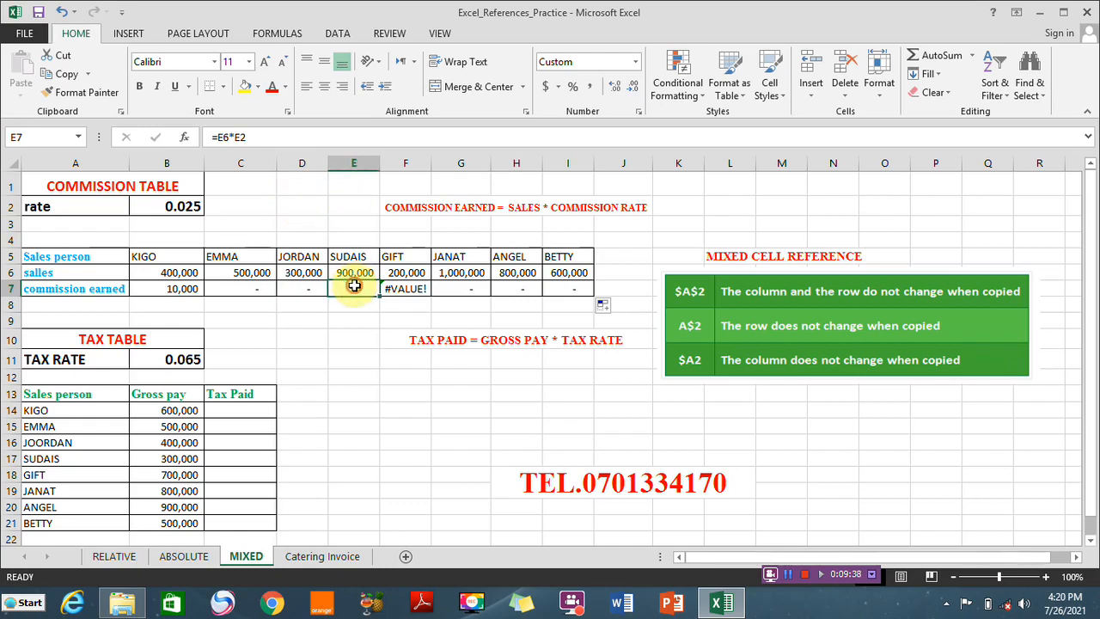
Step: Clear the formulas from the commission earned cells B7 to I7
left_click_drag(572, 284, 187, 295)
key("BackSpace")
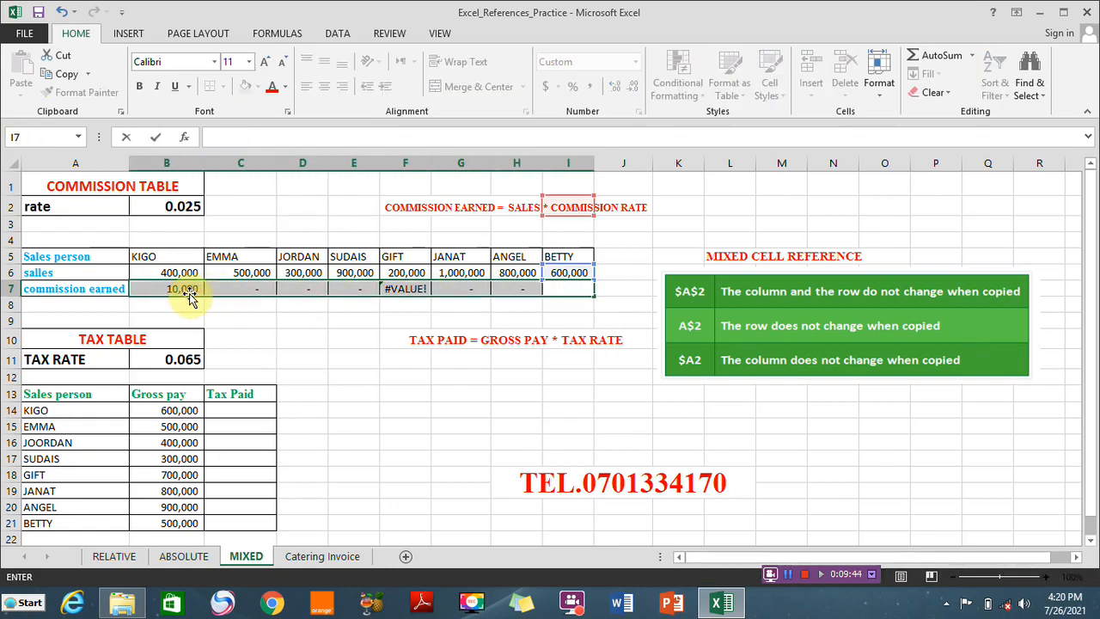
left_click(216, 309)
left_click_drag(177, 287, 551, 292)
key("Delete")
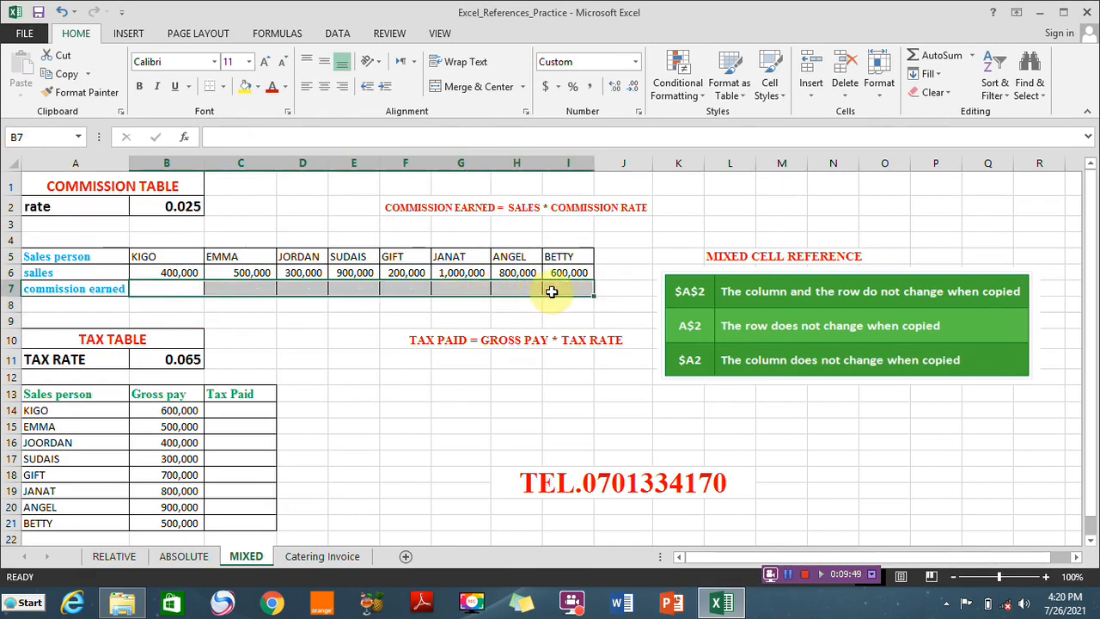
Step: Enter the commission formula =B6*$B2 in cell B7, with a mixed reference that locks the rate's column
left_click(183, 286)
type("=")
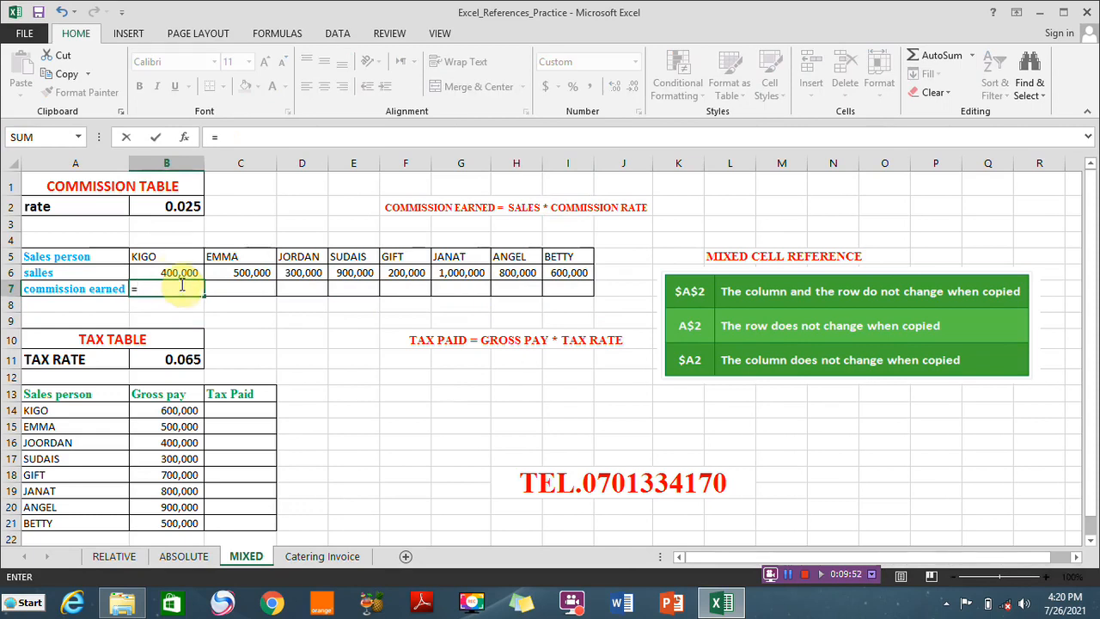
left_click(172, 271)
type("*")
left_click(167, 207)
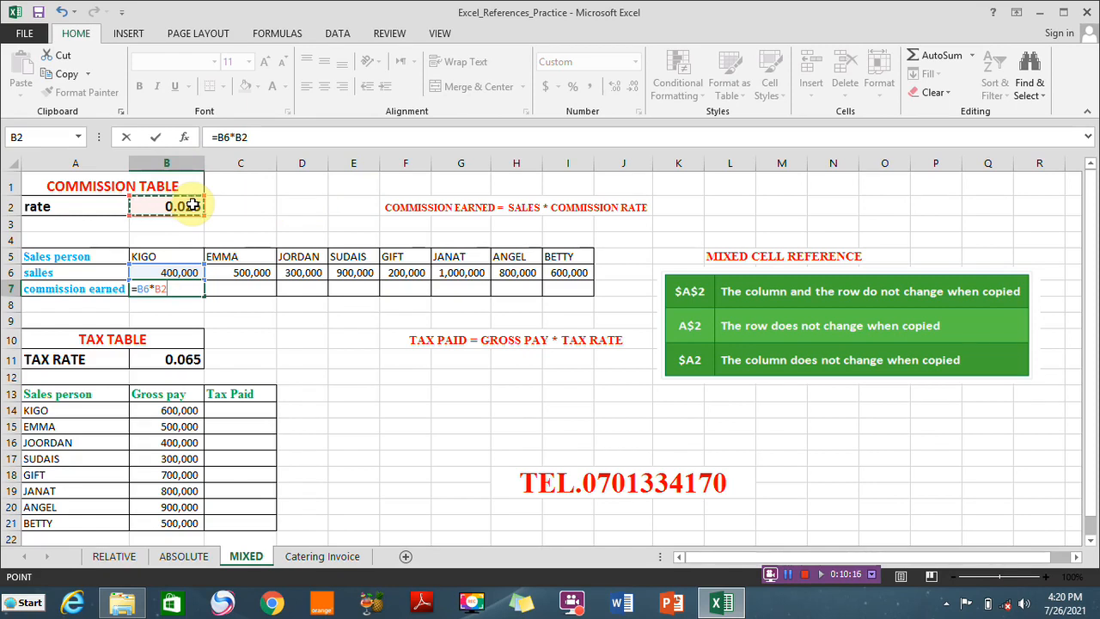
key("F4")
key("F4")
key("F4")
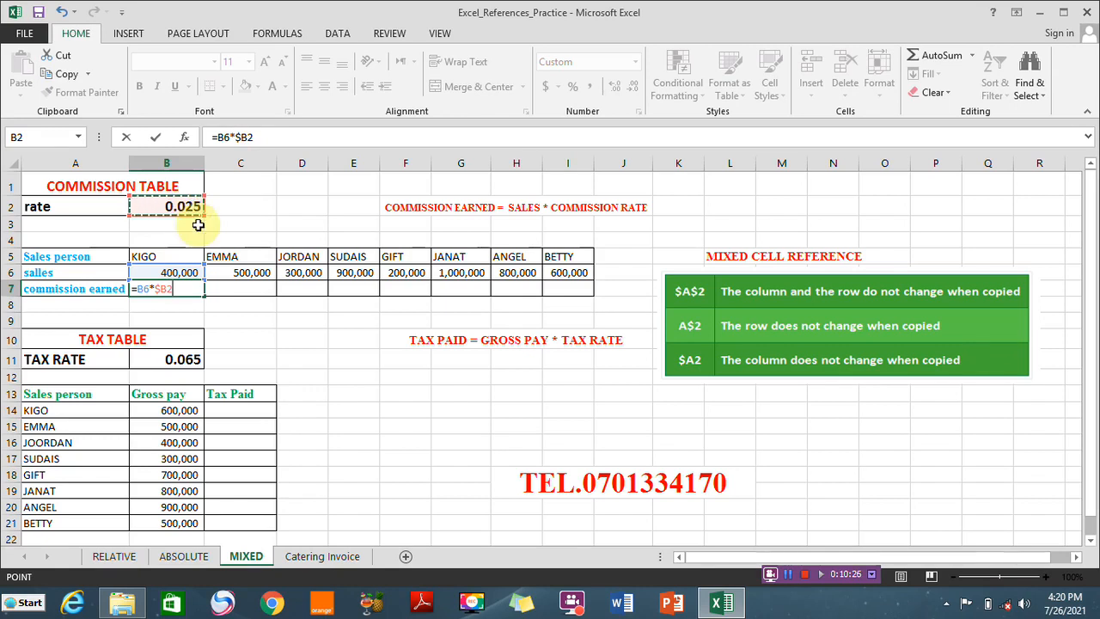
key("Return")
Step: Fill the mixed-reference formula from B7 across to I7 and inspect the copied formulas in C7 and D7
left_click(191, 289)
left_click_drag(205, 296, 580, 289)
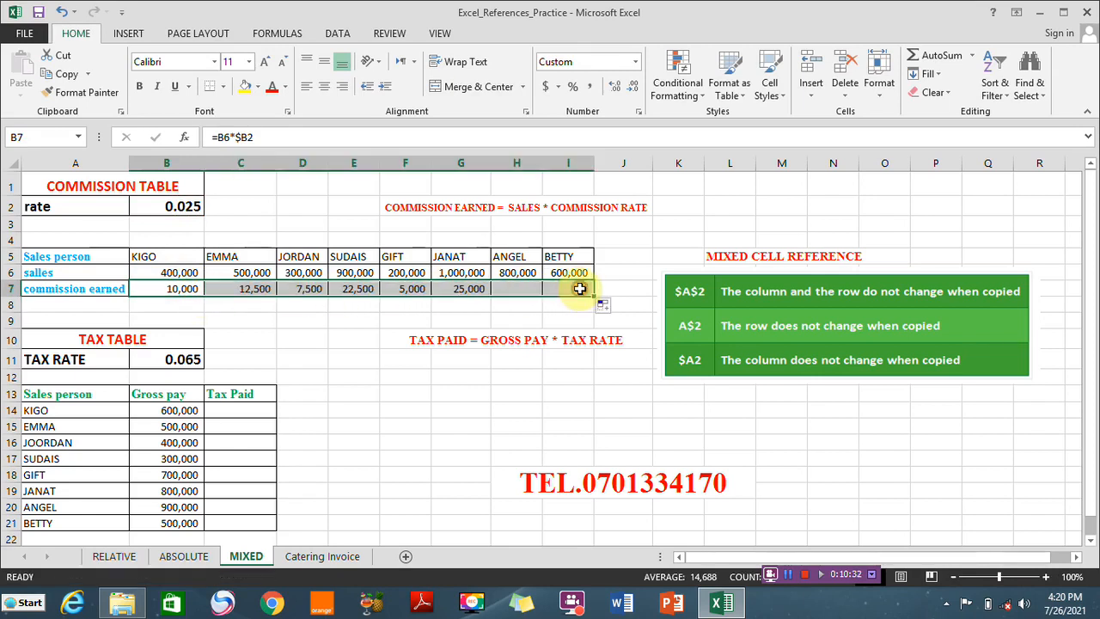
left_click(253, 289)
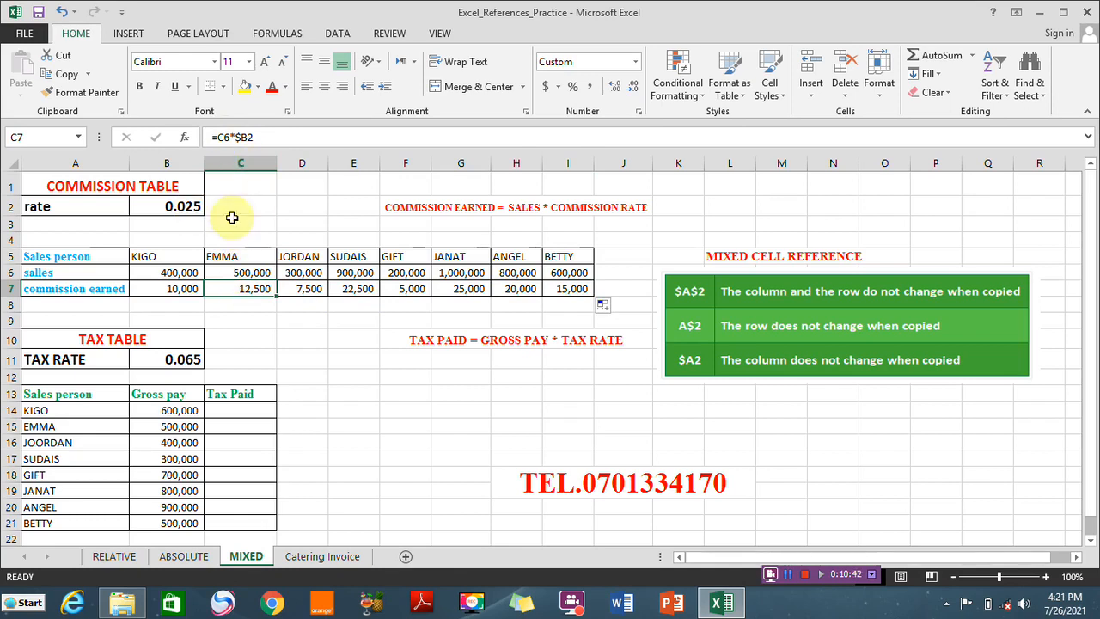
left_click(307, 287)
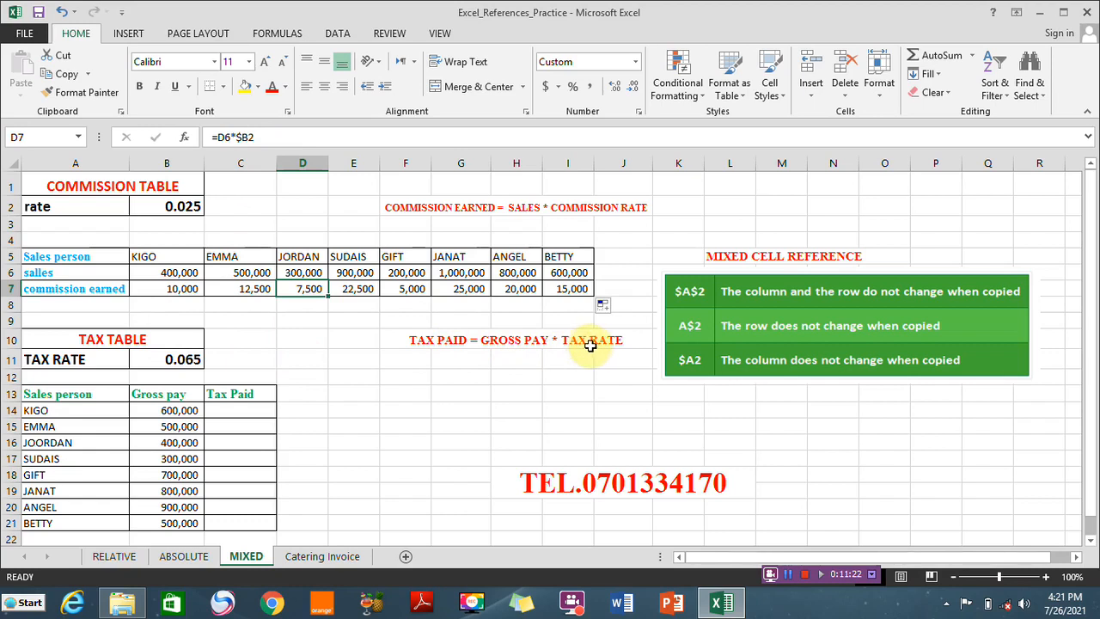
Step: Enter the Tax Paid formula =B14*B11 in cell C14 to multiply gross pay by the tax rate
left_click(234, 409)
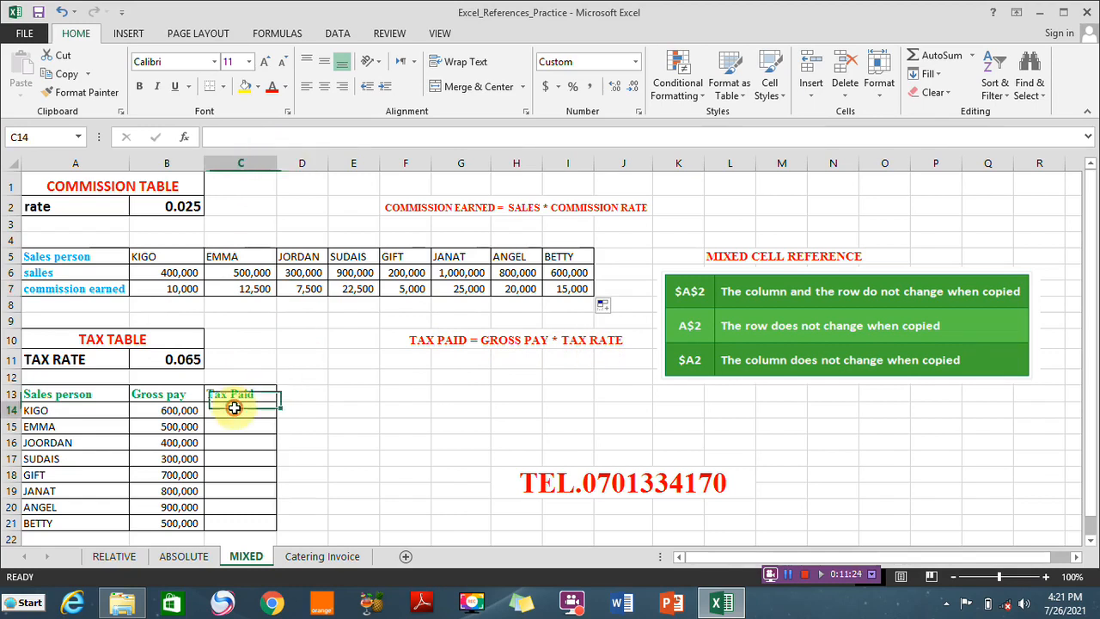
type("=")
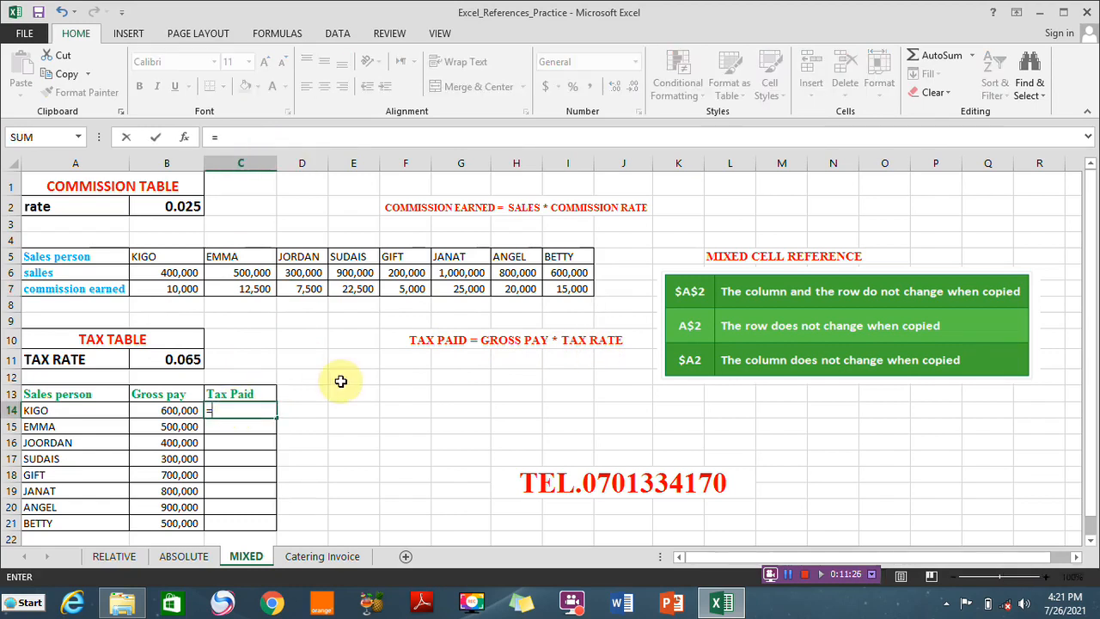
left_click(171, 412)
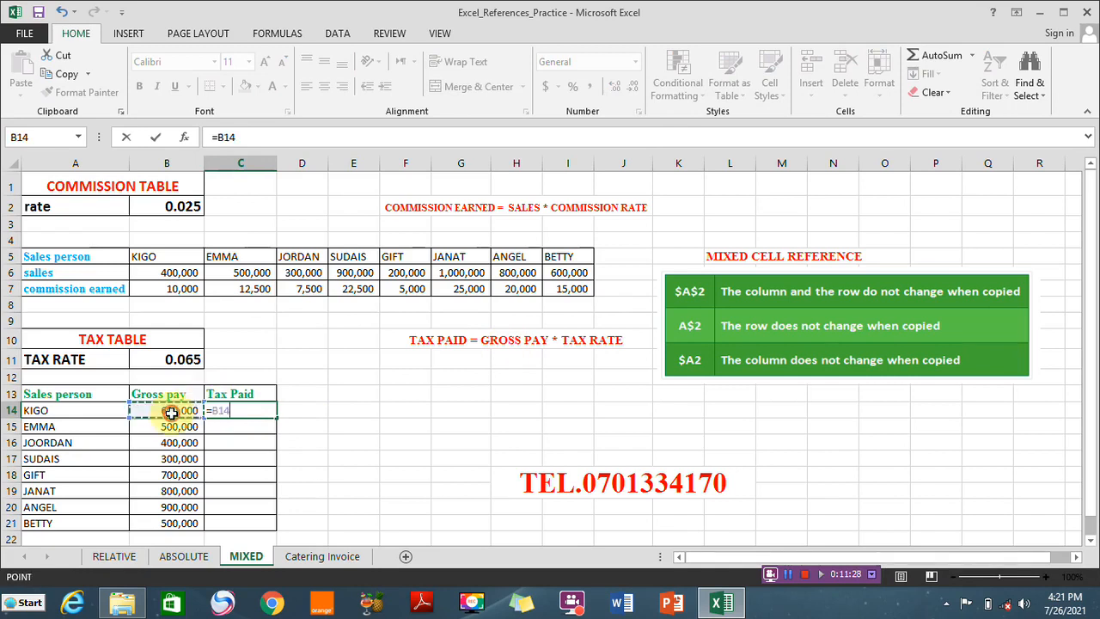
type("*")
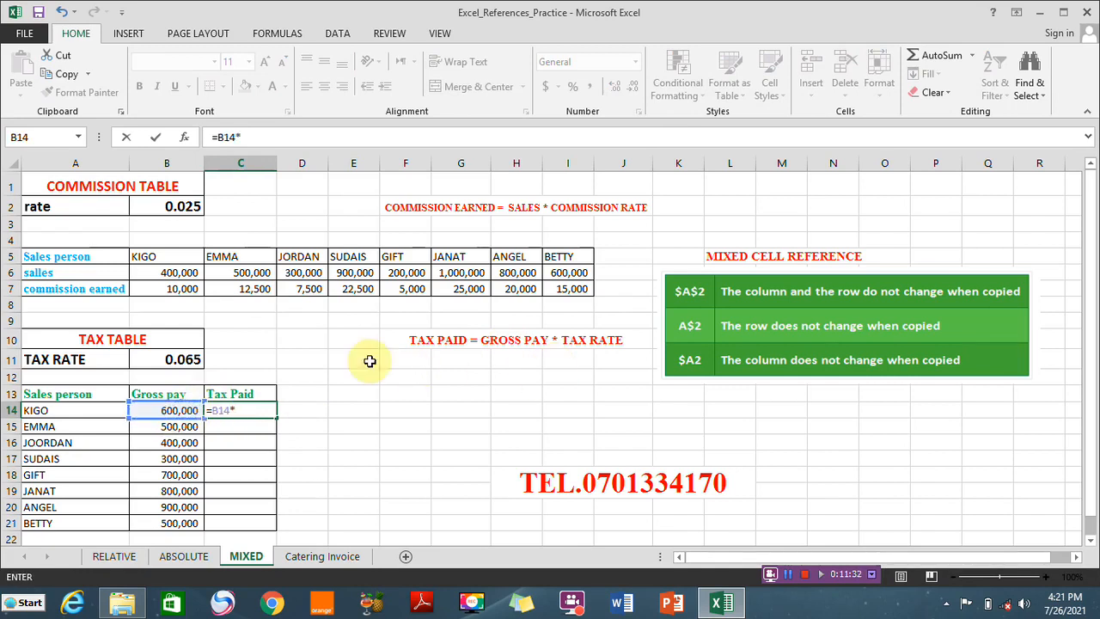
left_click(175, 359)
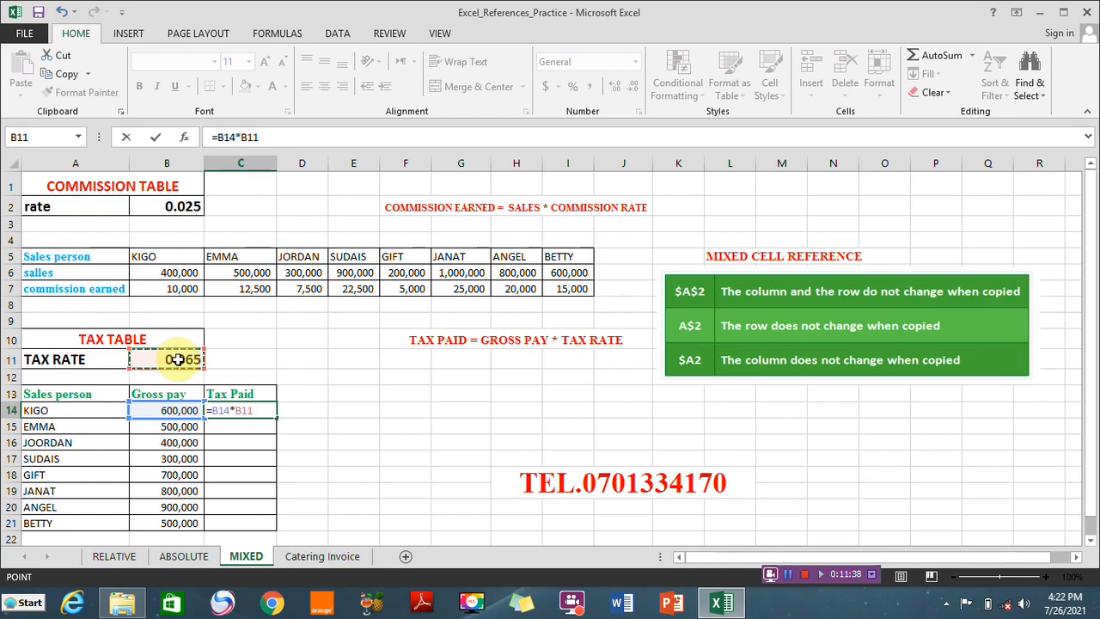
key("Return")
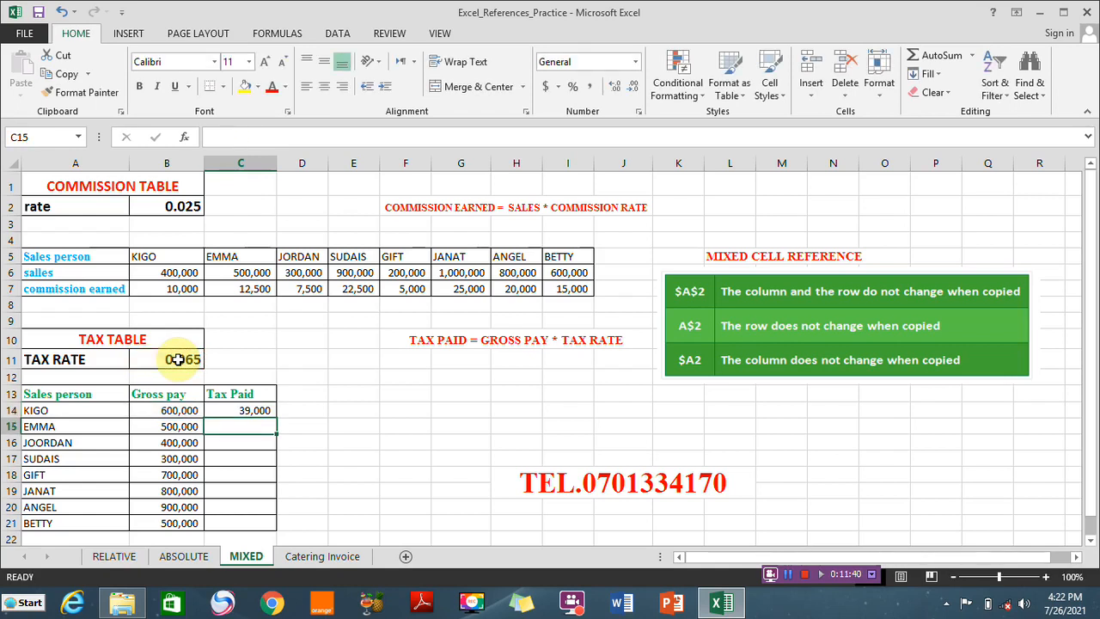
Step: Fill the C14 formula down the Tax Paid column to C21 and inspect the copied formulas in C15 and C16
left_click(256, 411)
left_click_drag(274, 417, 269, 526)
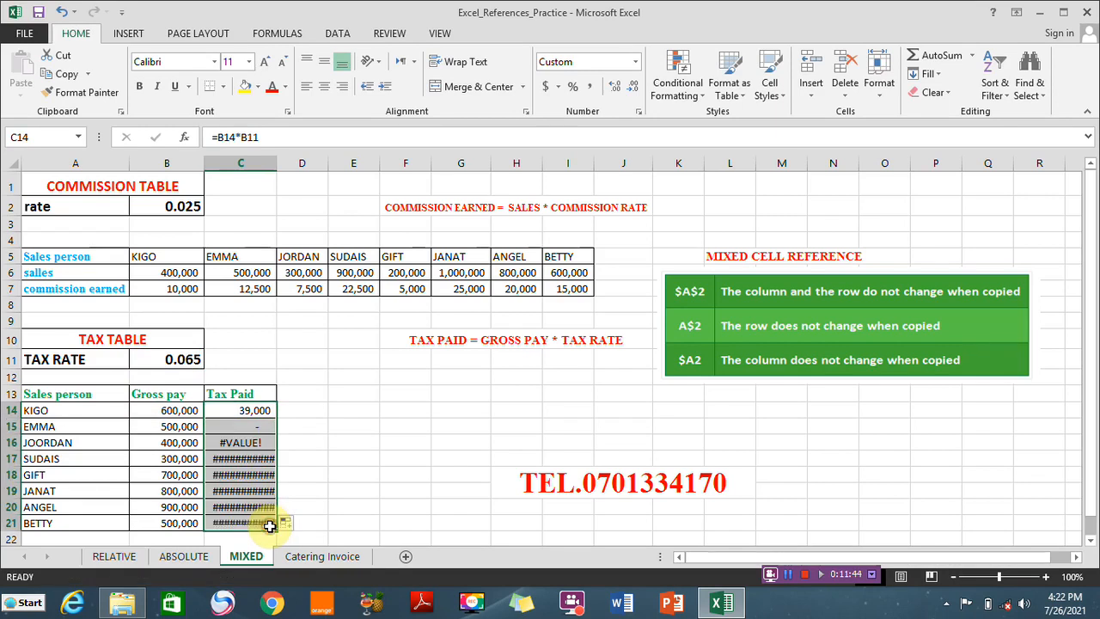
left_click(244, 428)
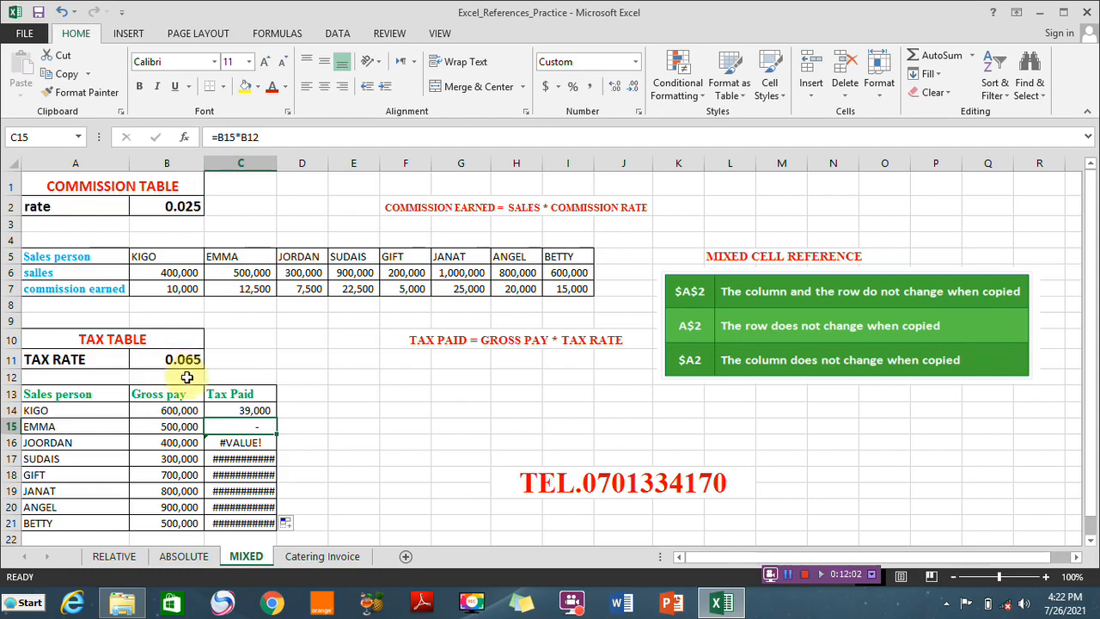
left_click(222, 443)
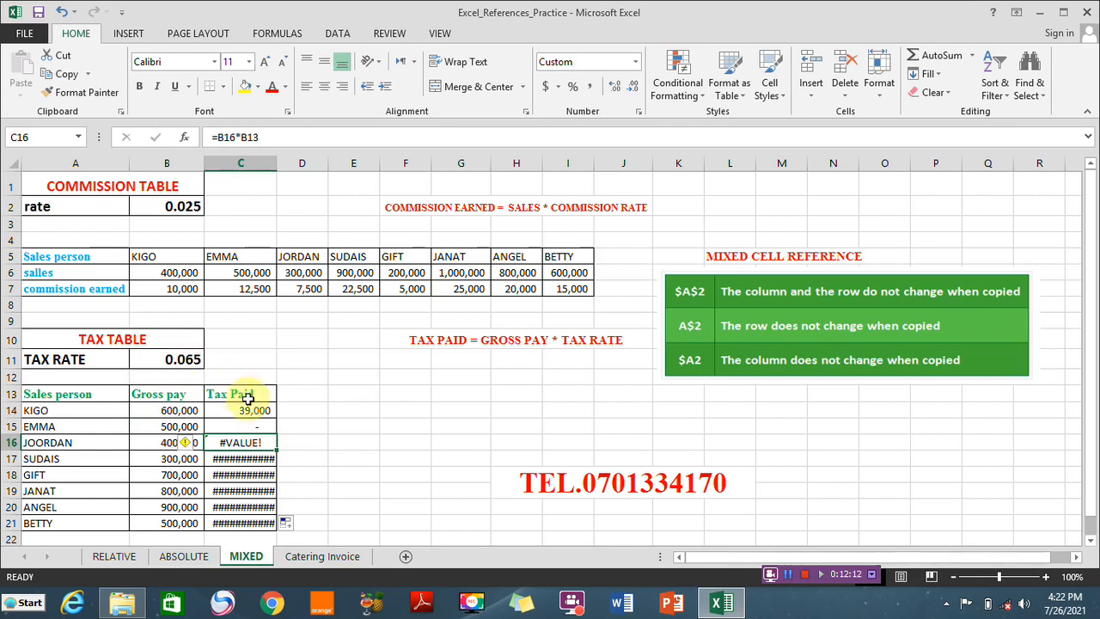
Step: Clear the Tax Paid results in C14:C21 and enter =B14*B$11 in C14, locking the tax rate's row
left_click_drag(255, 410, 256, 520)
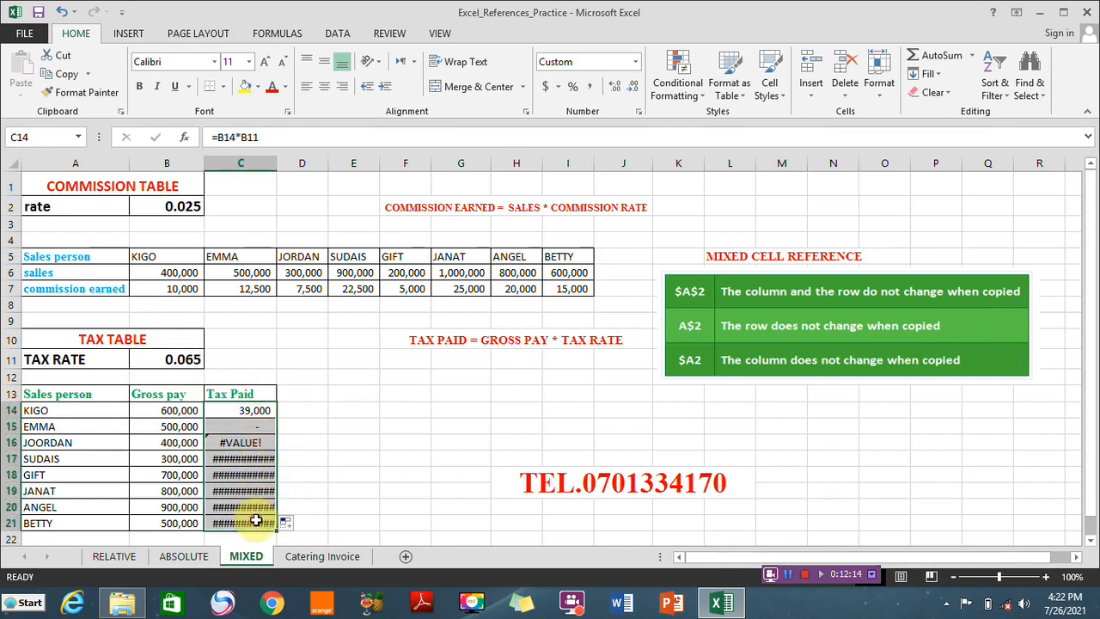
key("Delete")
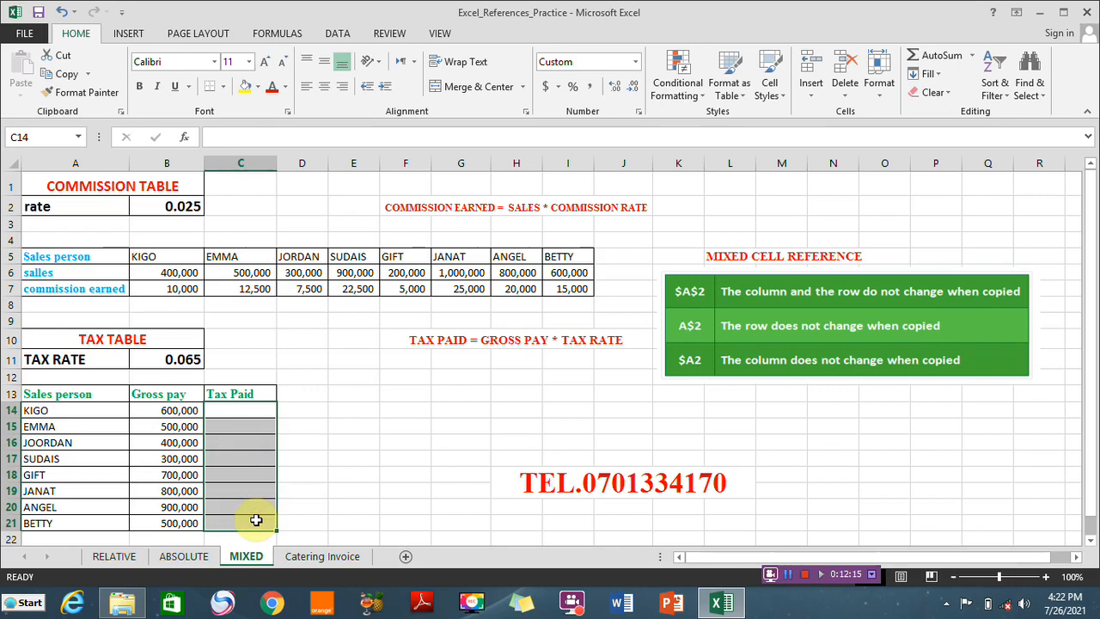
left_click(234, 410)
type("=")
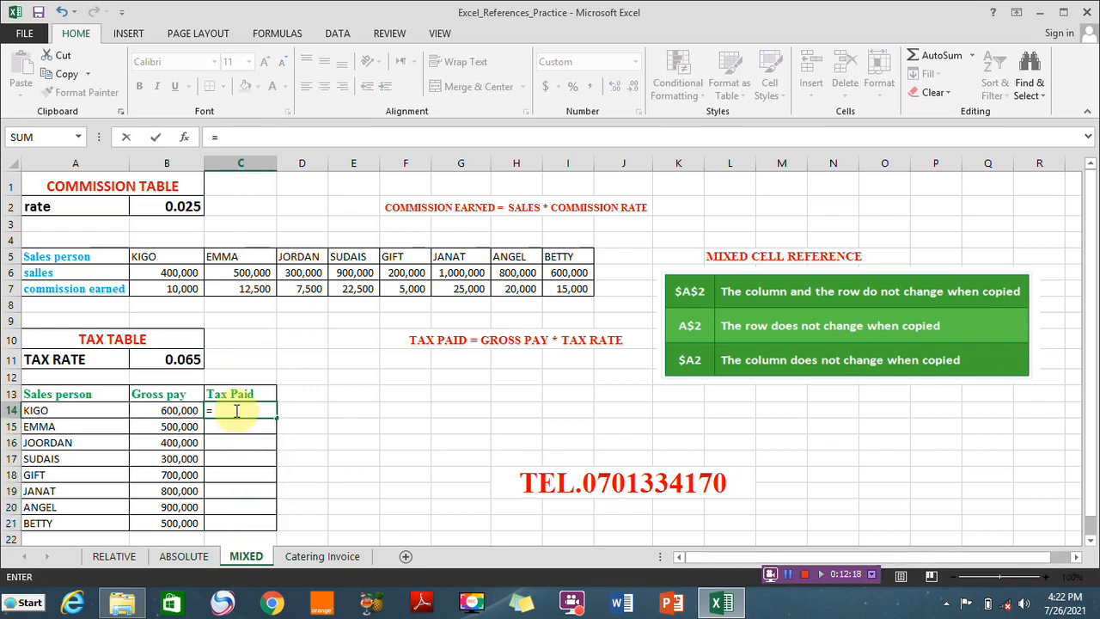
left_click(180, 411)
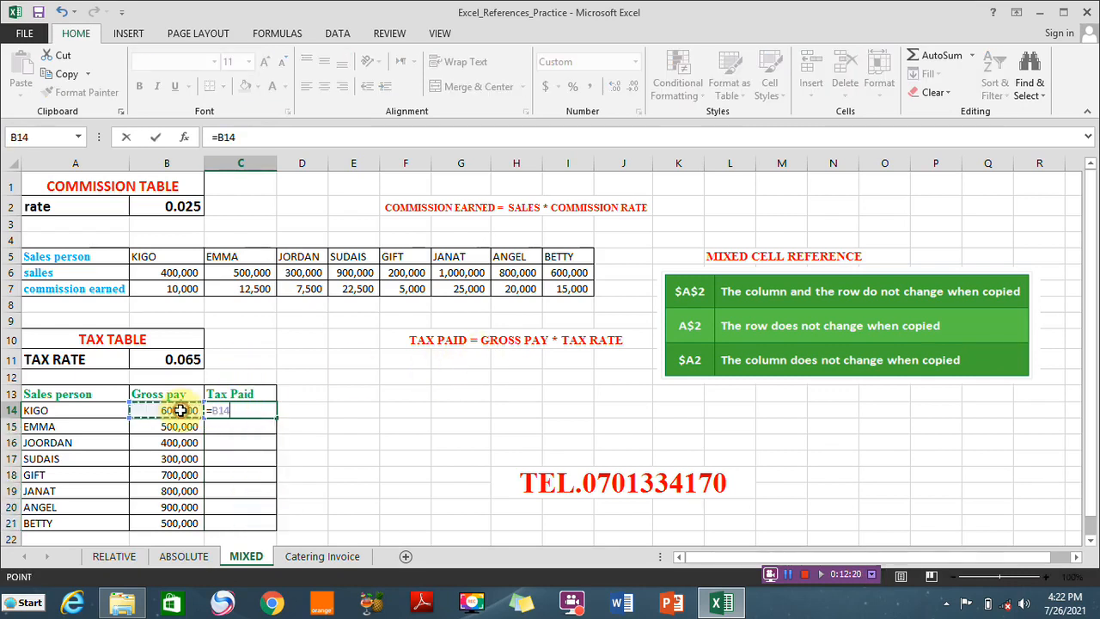
type("*")
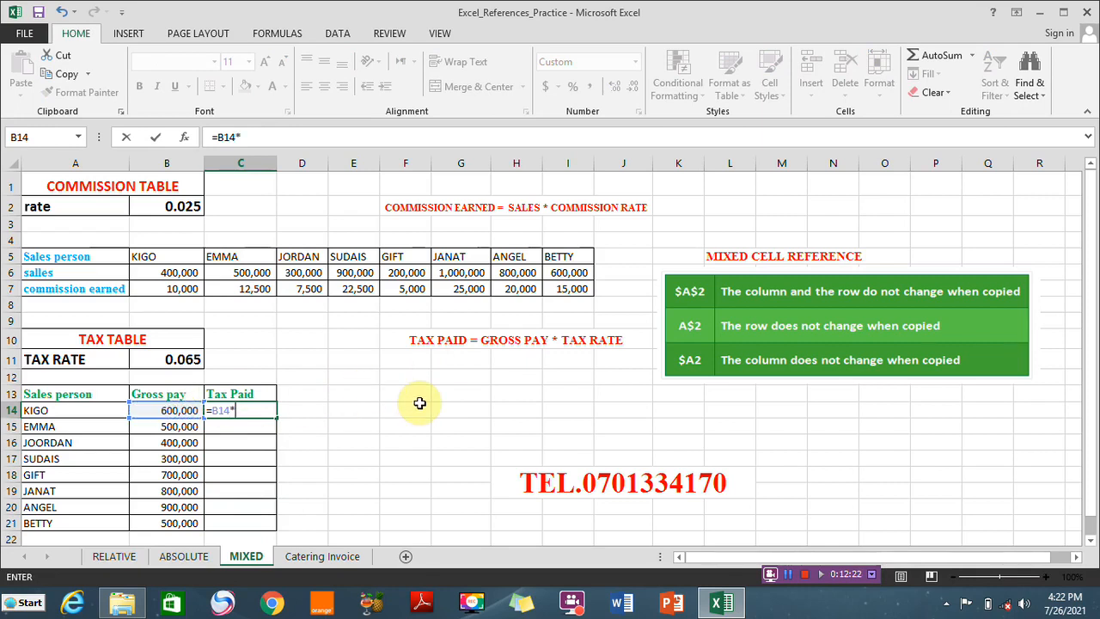
left_click(176, 361)
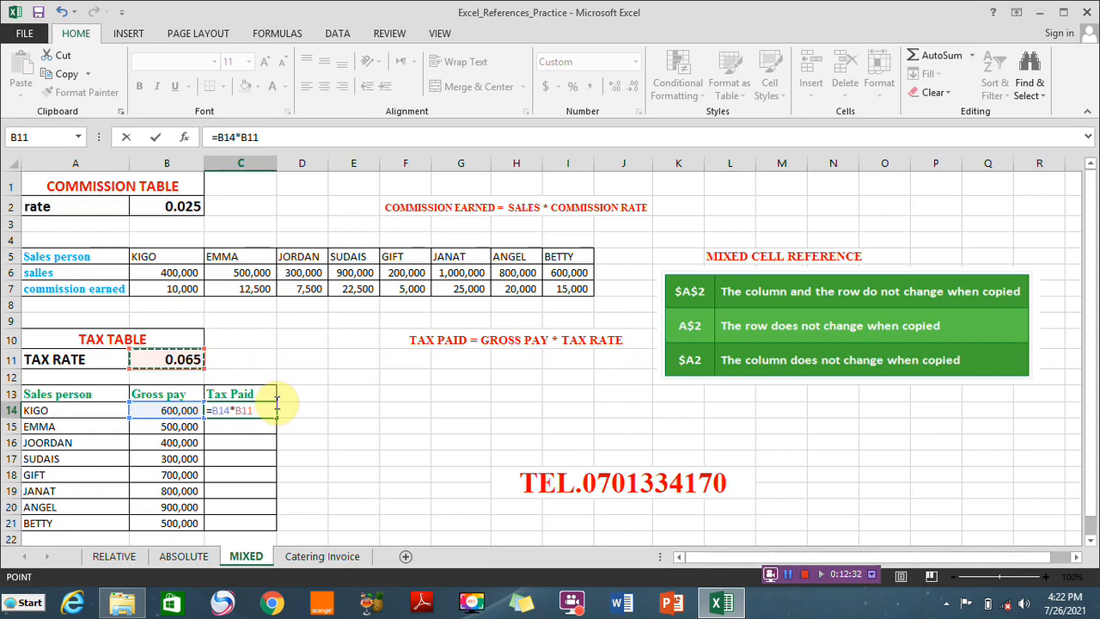
key("F4")
key("F4")
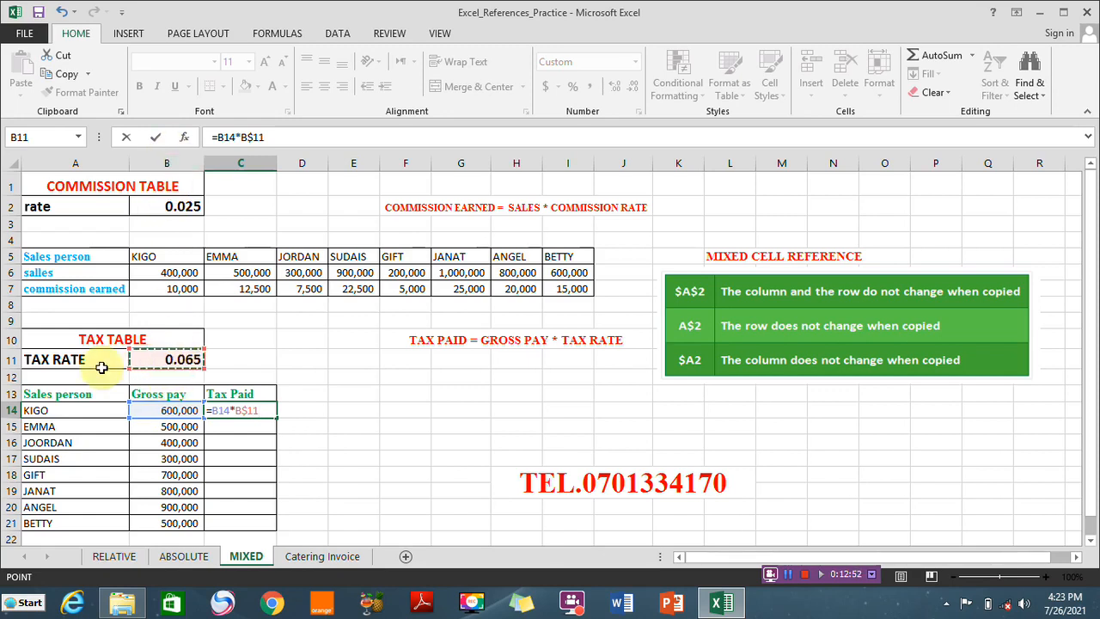
key("Return")
Step: Fill the mixed-reference formula from C14 down to C21 and inspect the copied formulas in C15, C16 and C17
left_click(261, 411)
left_click_drag(276, 416, 274, 524)
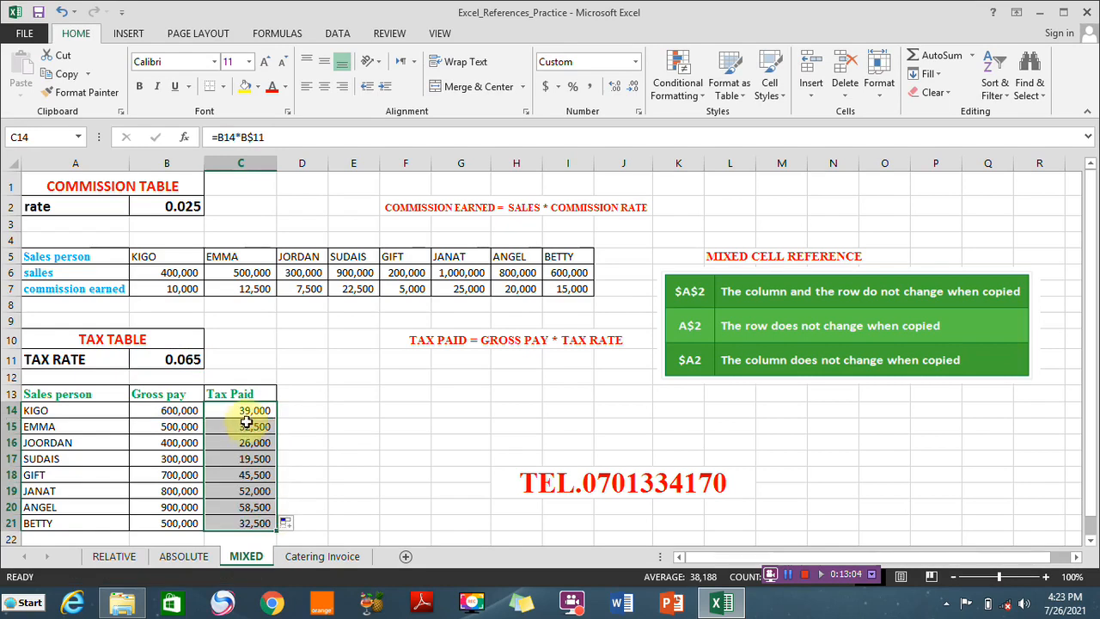
left_click(248, 429)
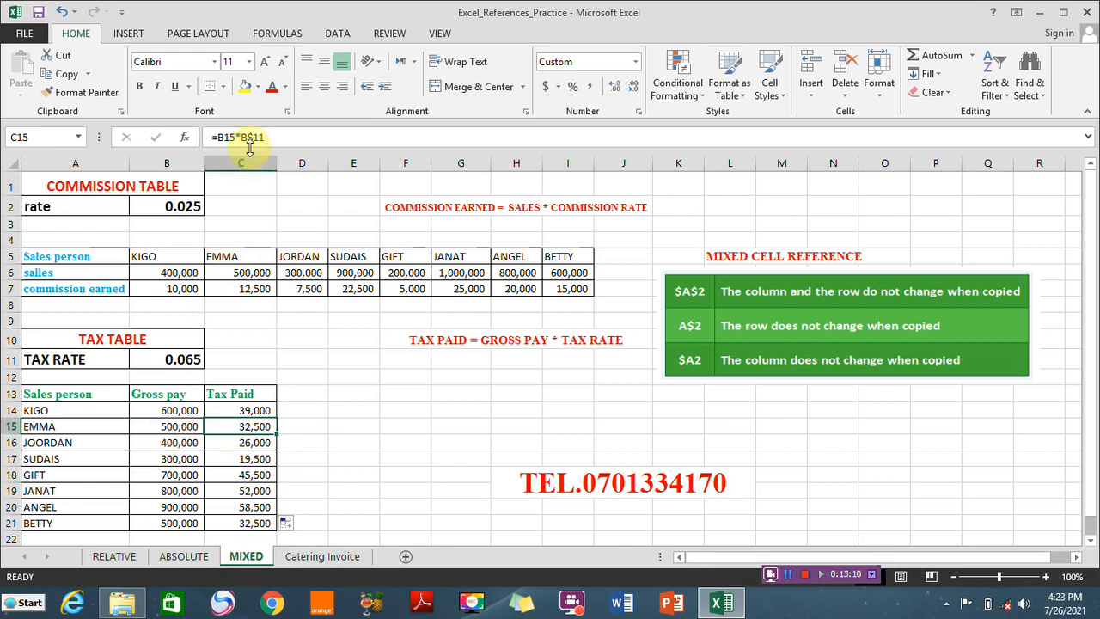
left_click(227, 444)
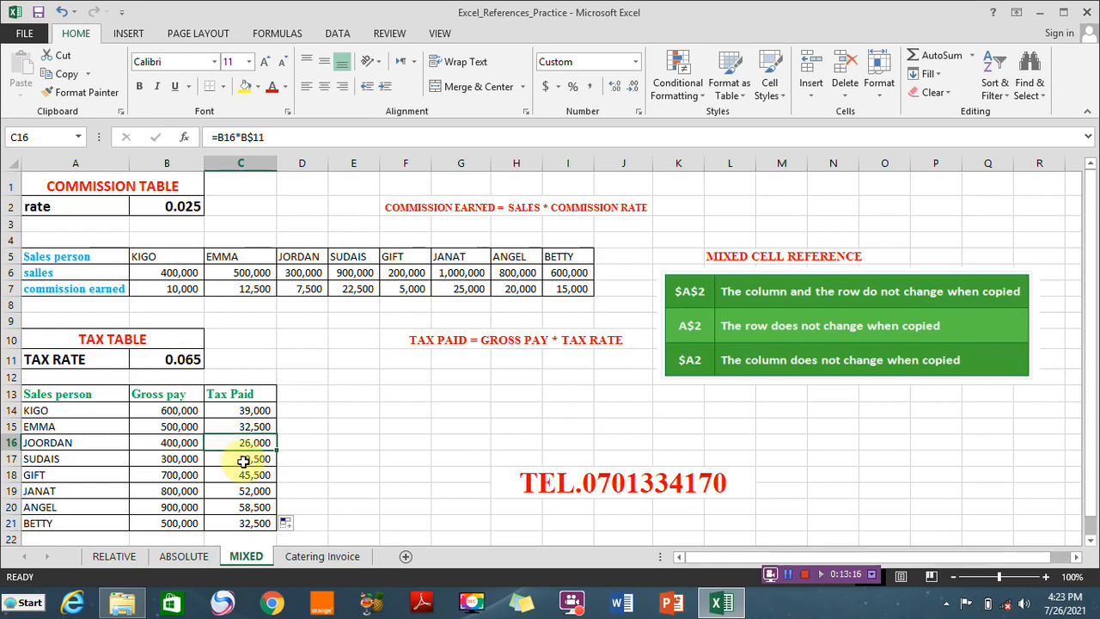
left_click(243, 461)
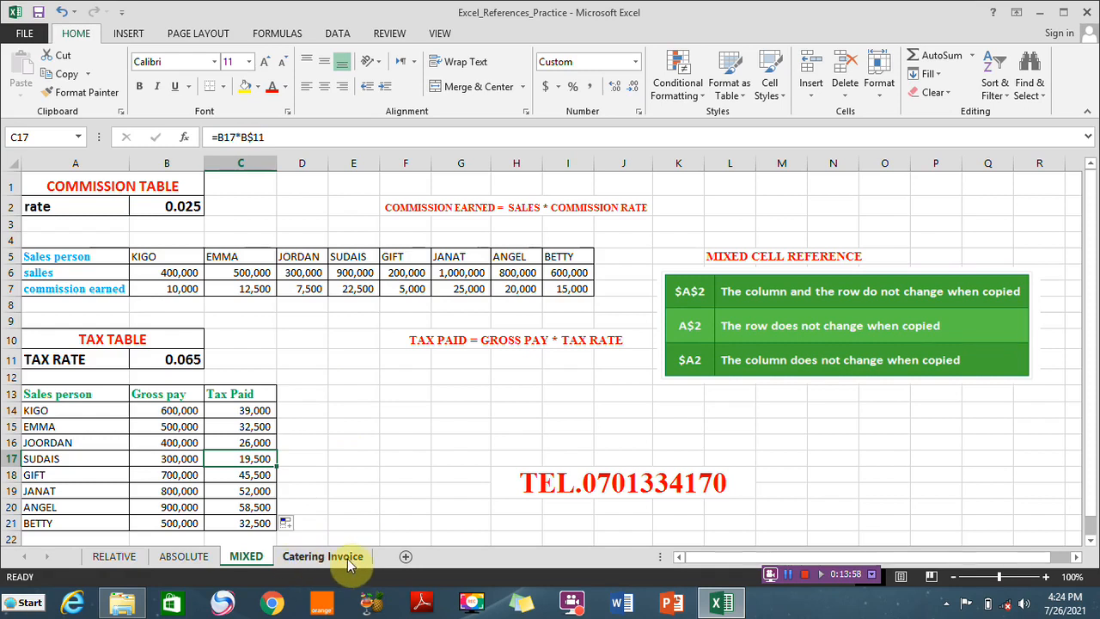
Step: View the Catering Invoice sheet, and on the RELATIVE sheet sum D3:D13 in the Grand Total cell D14
left_click(320, 559)
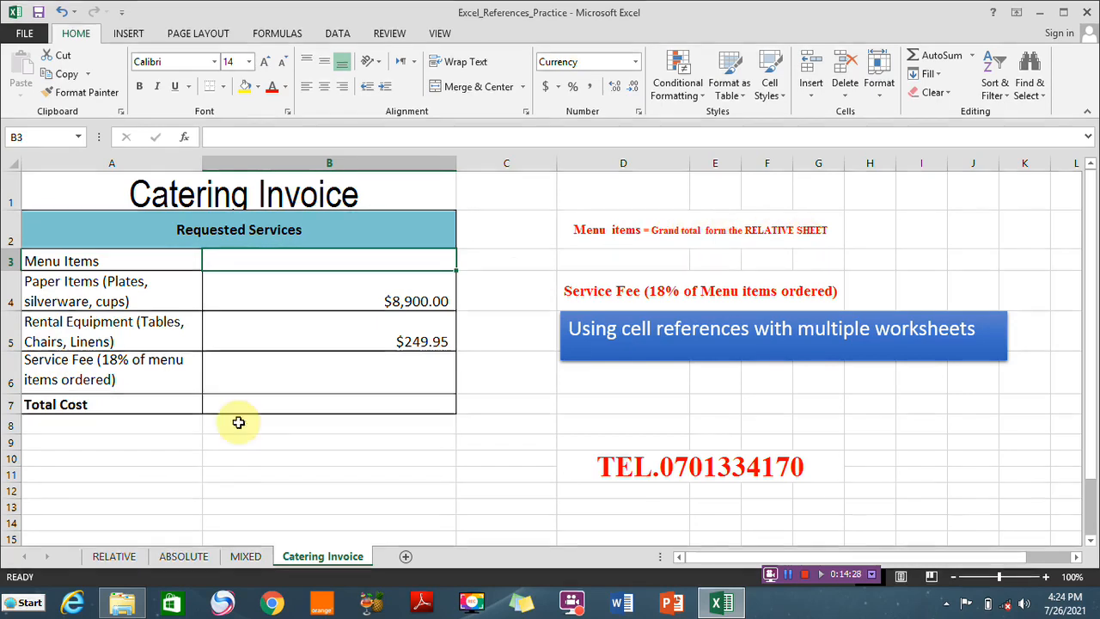
left_click(116, 557)
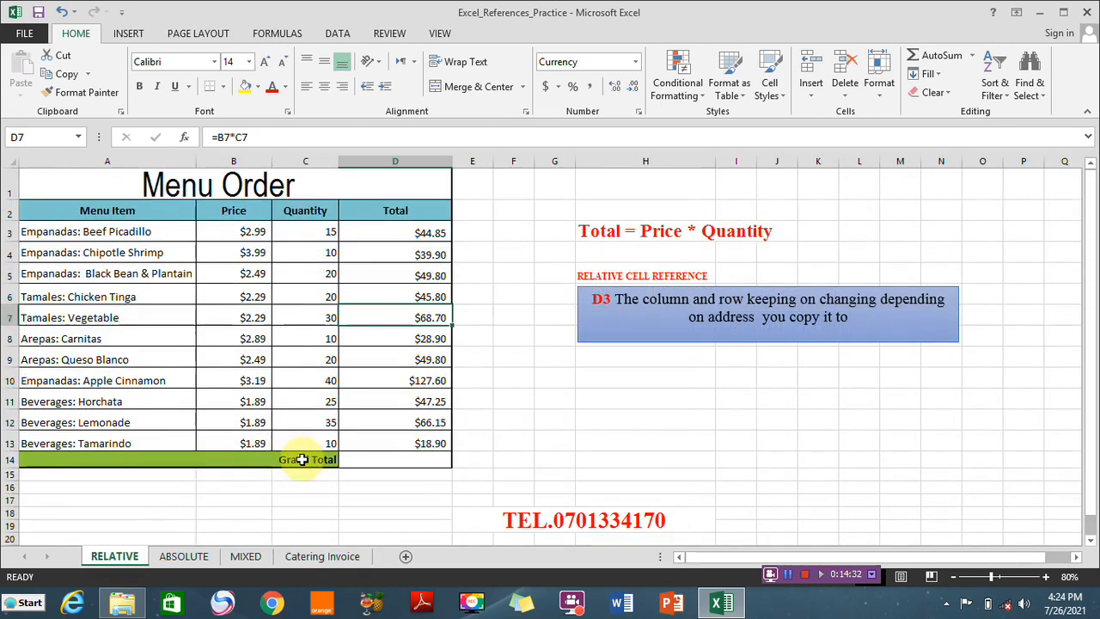
left_click(370, 463)
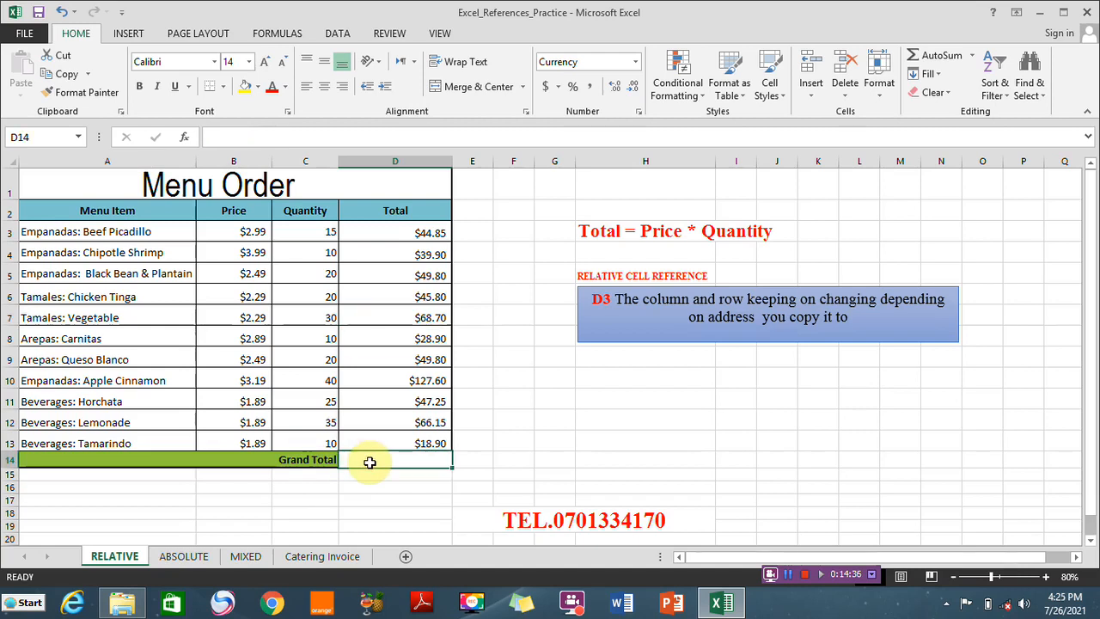
type("=SUM")
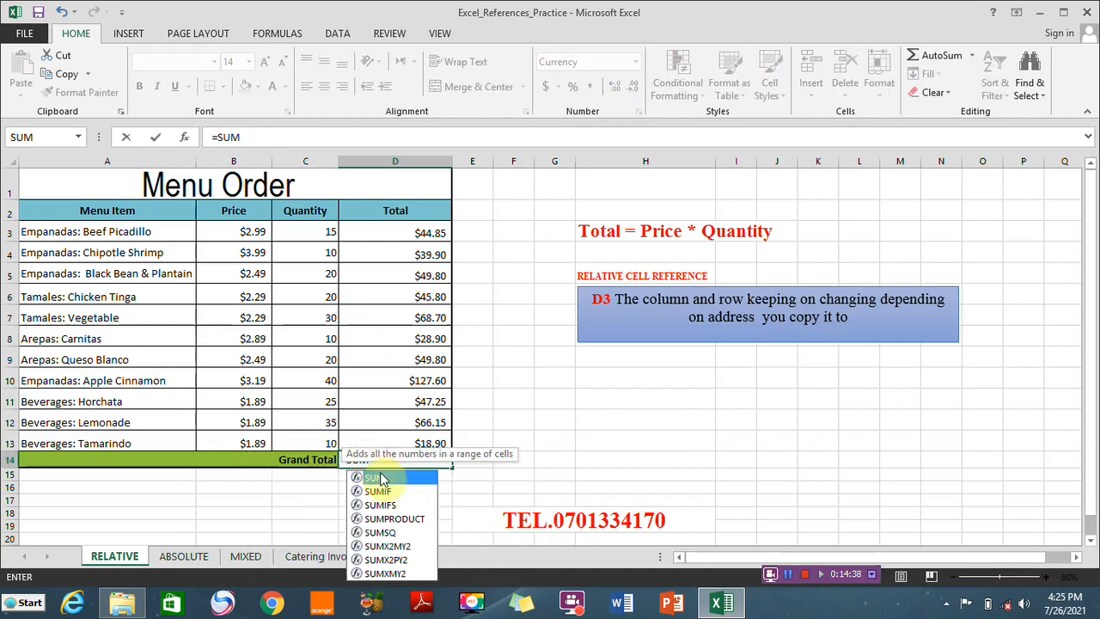
double_click(382, 478)
left_click_drag(386, 231, 387, 435)
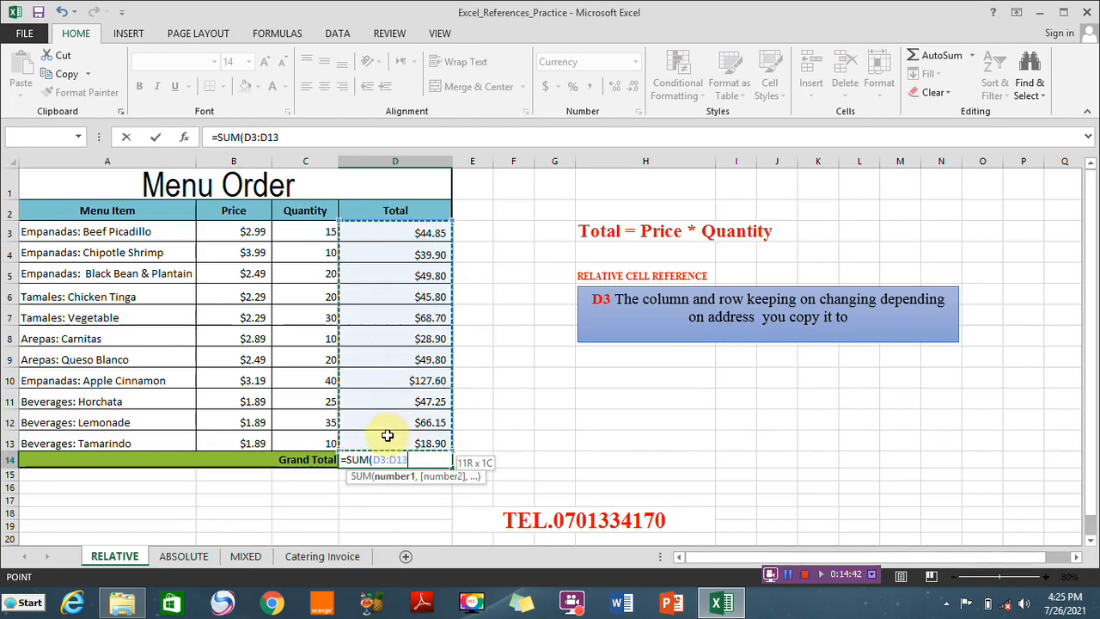
key("Return")
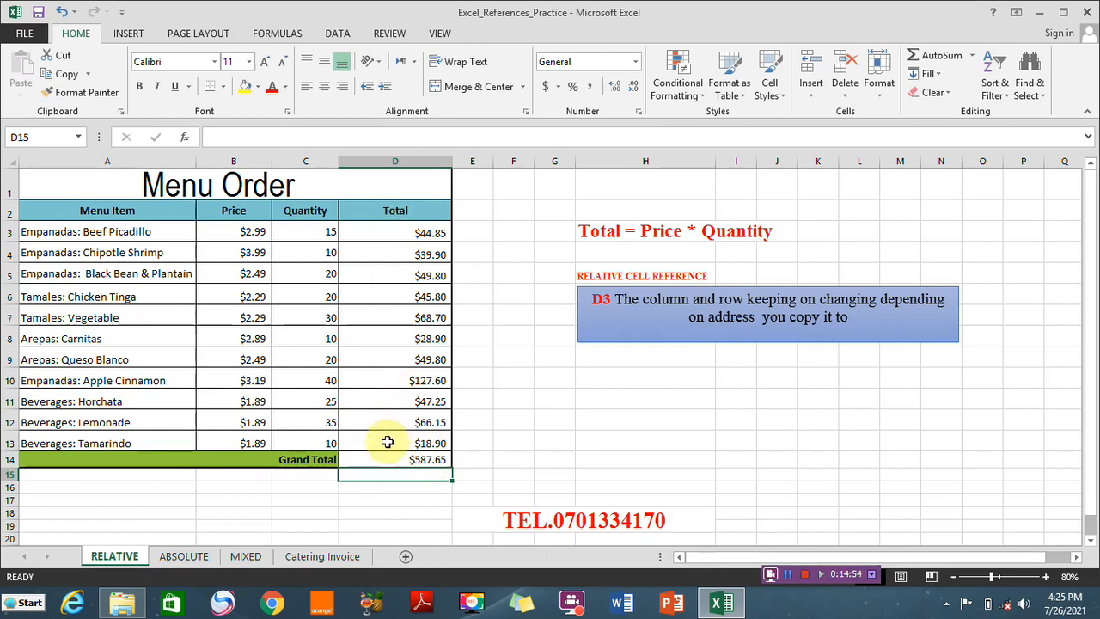
Step: Enter =RELATIVE!D14 for Menu Items in cell B3 of the Catering Invoice sheet and check the source RELATIVE sheet
left_click(325, 559)
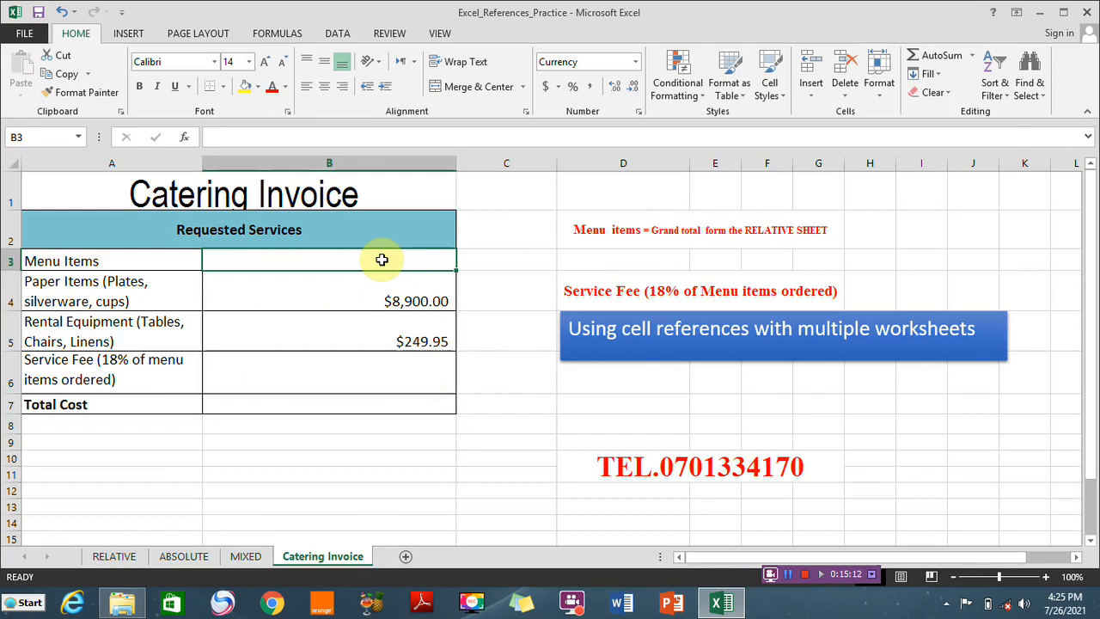
type("=")
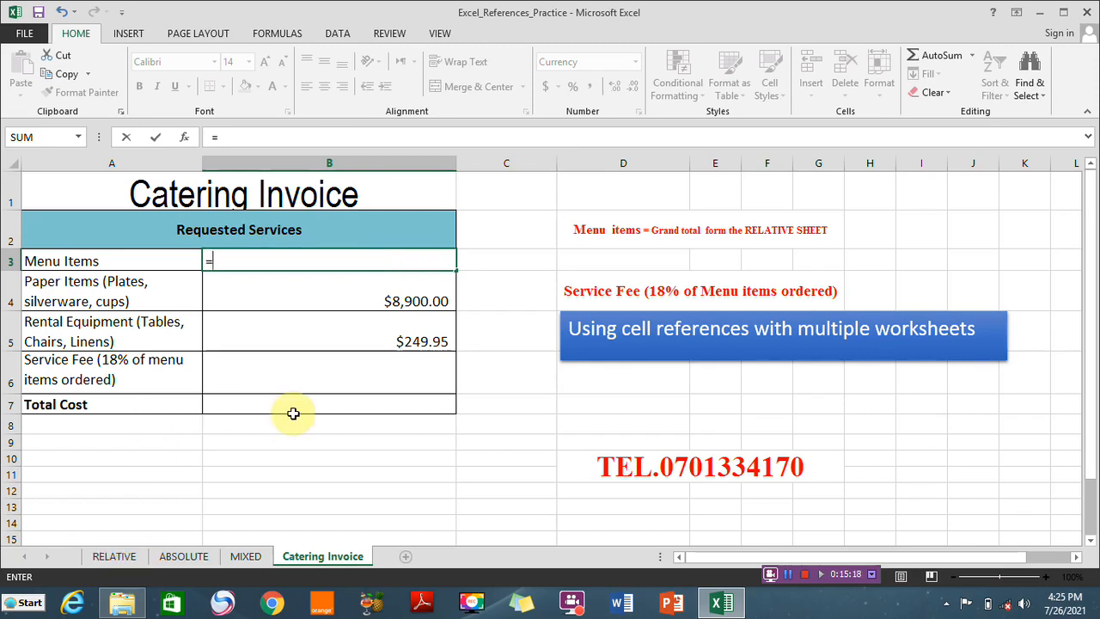
type("RELATIVE!")
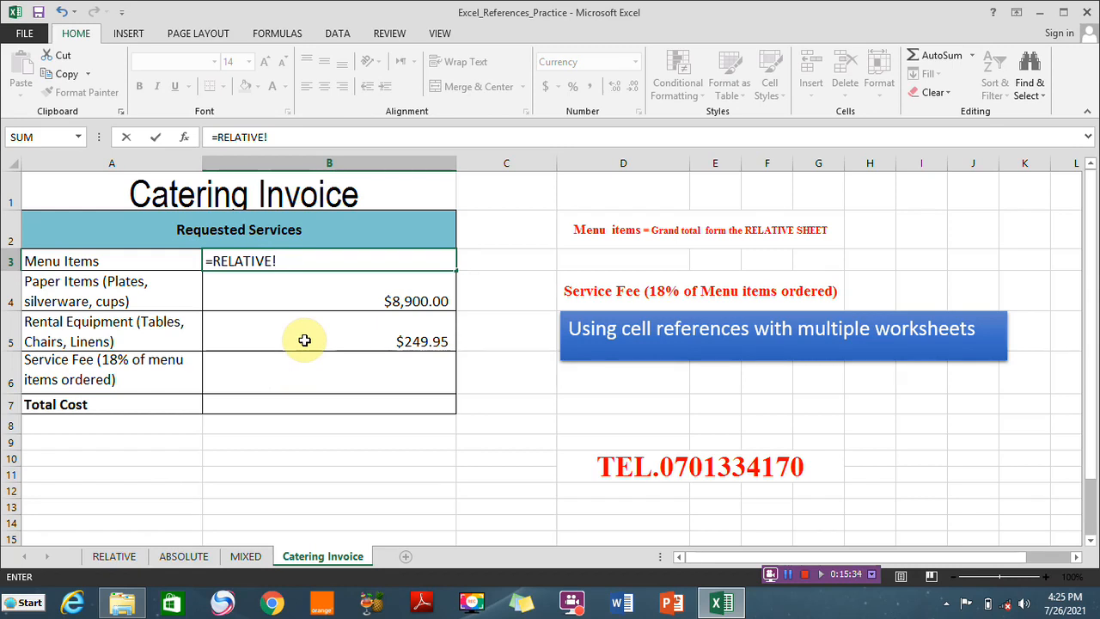
type("D14")
left_click(534, 408)
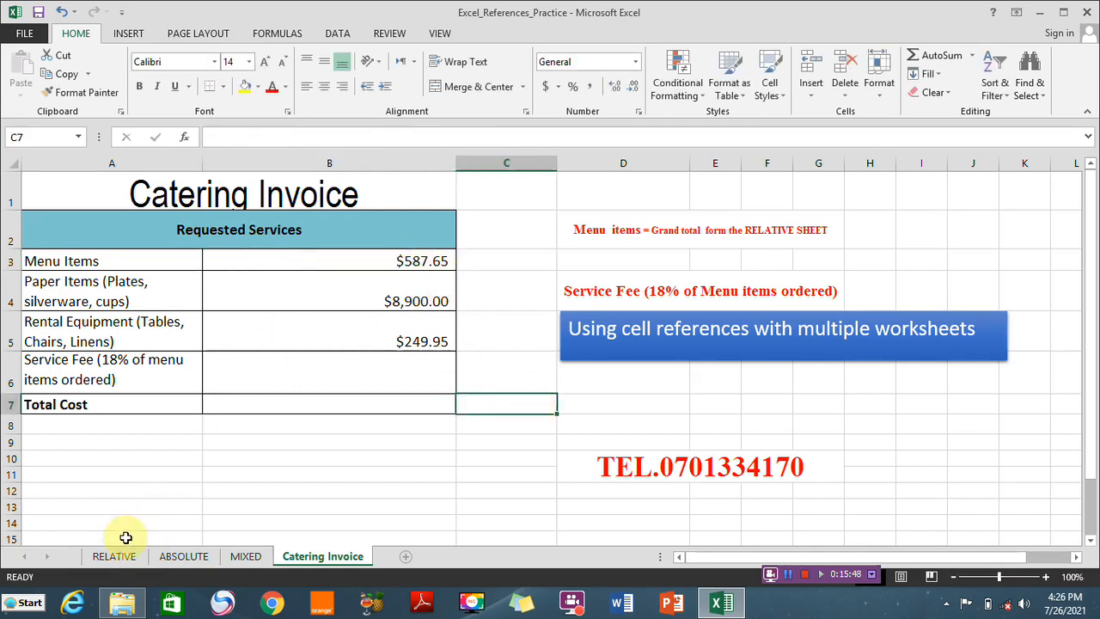
left_click(118, 558)
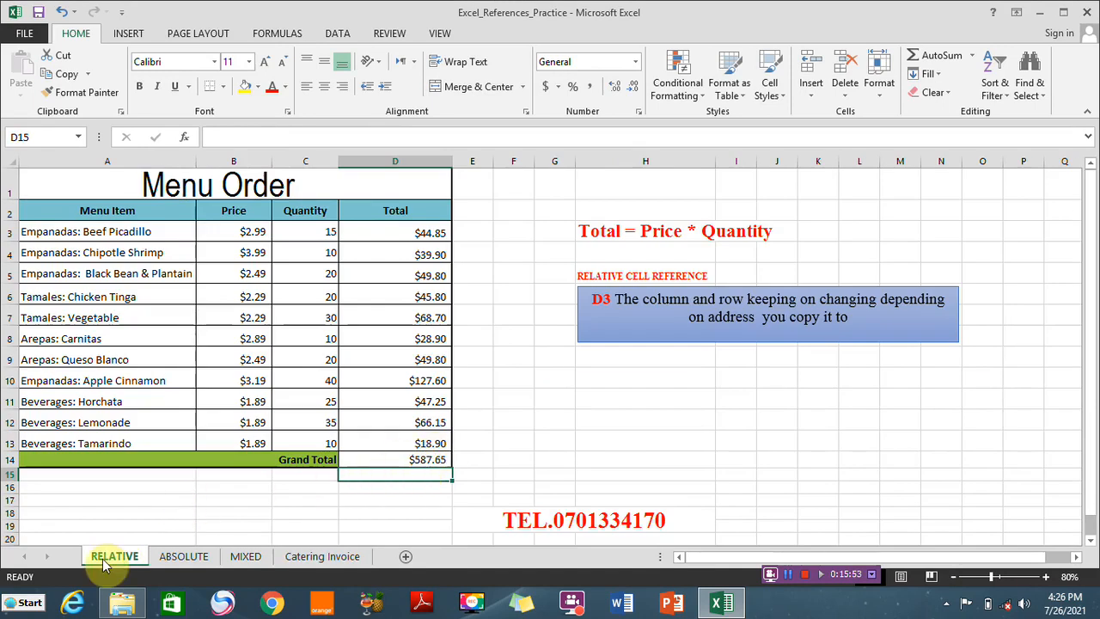
left_click(333, 557)
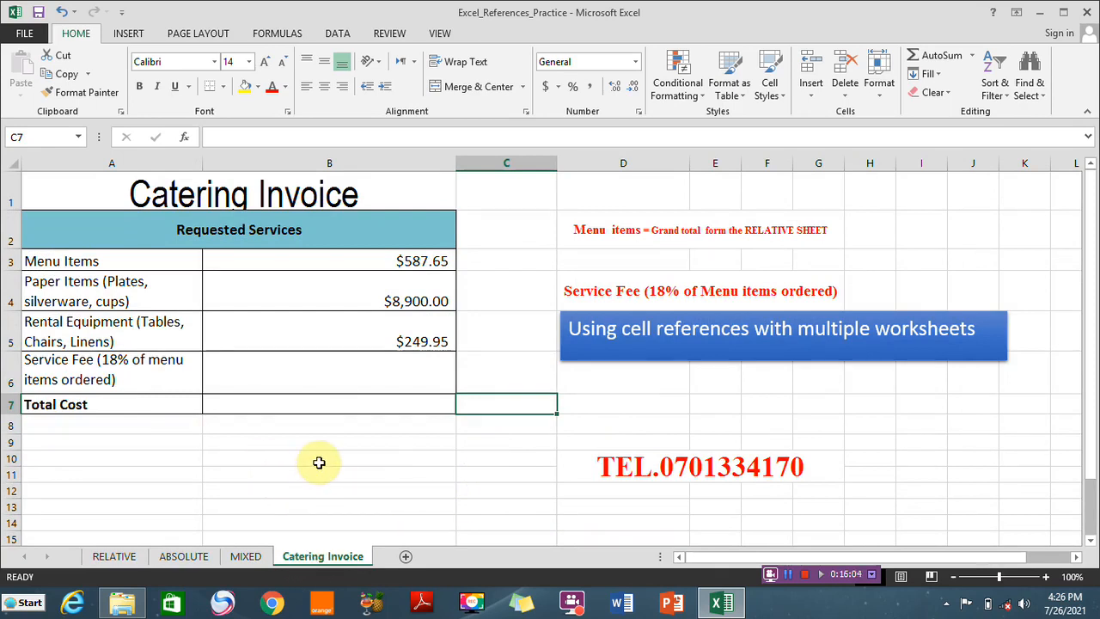
left_click(249, 471)
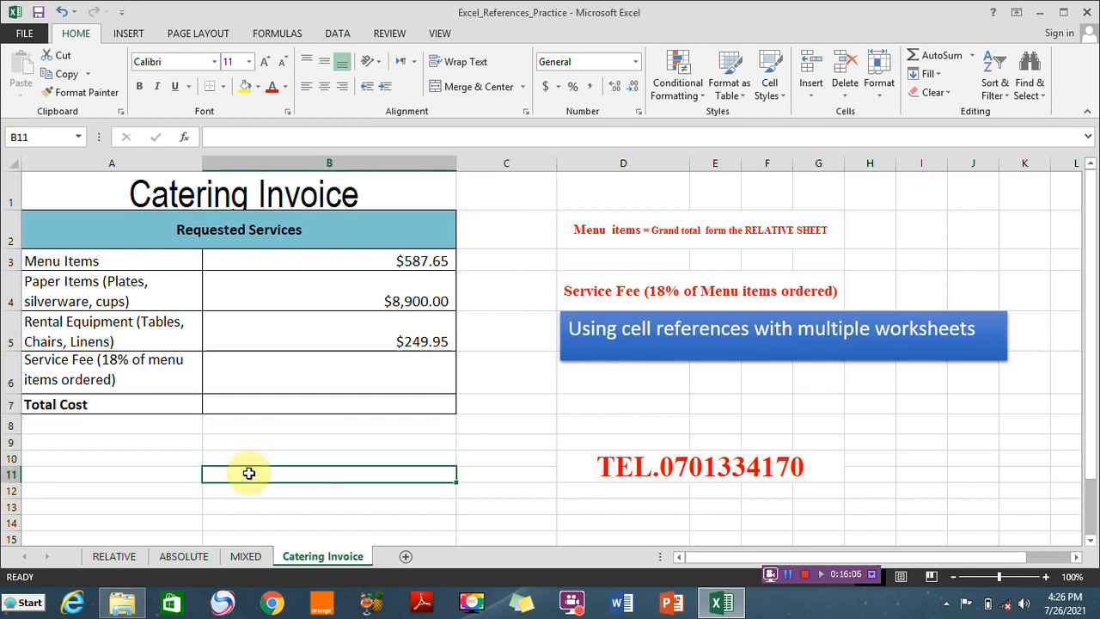
type("=")
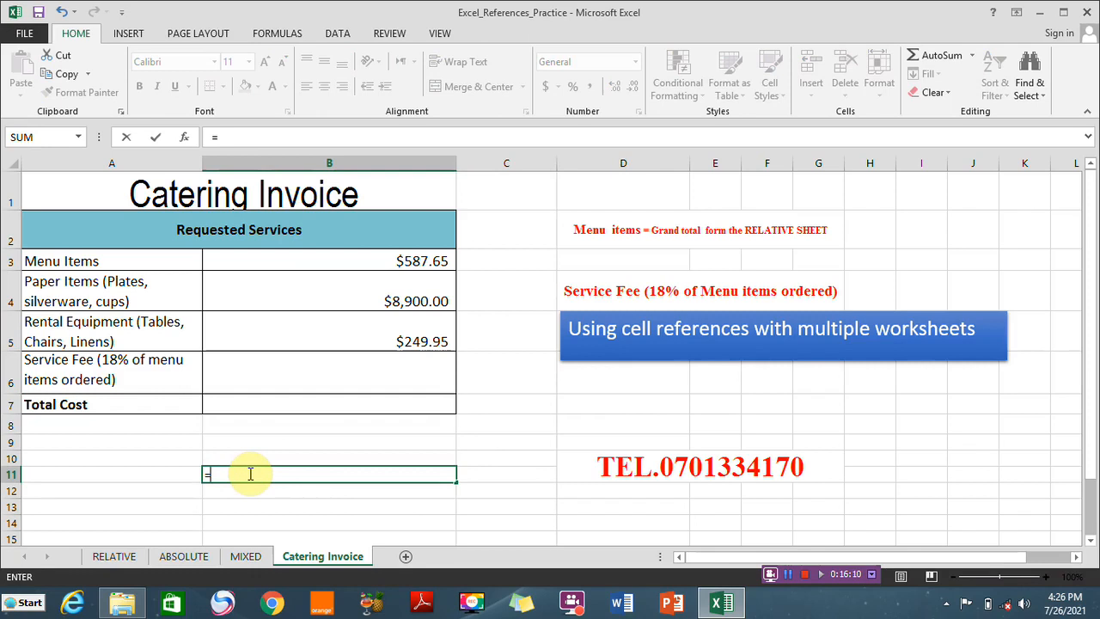
type("'Catering")
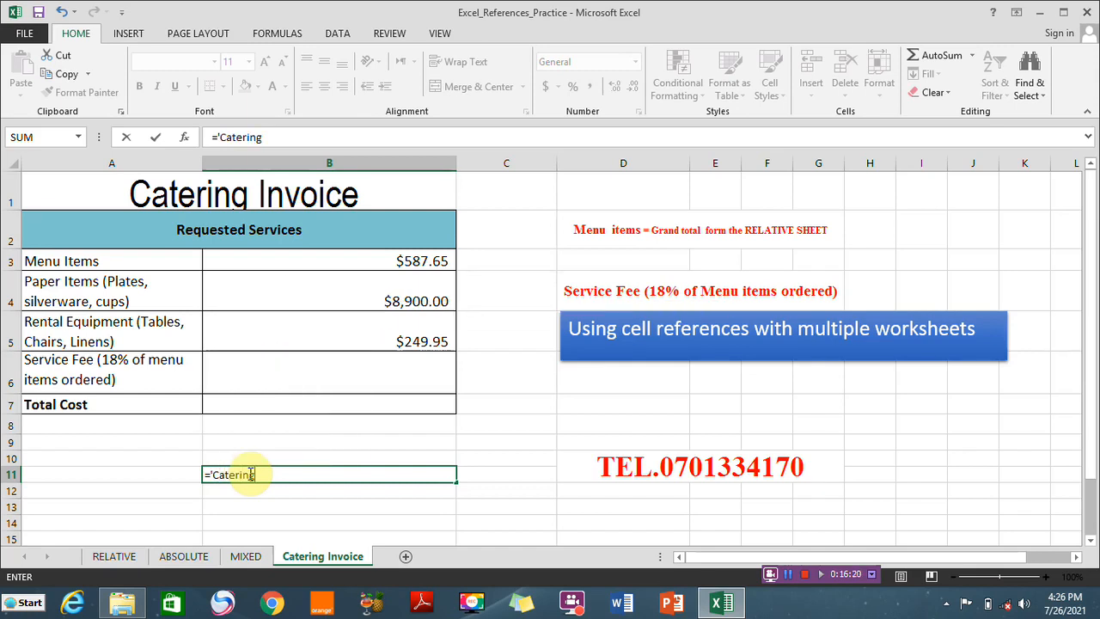
type(" in")
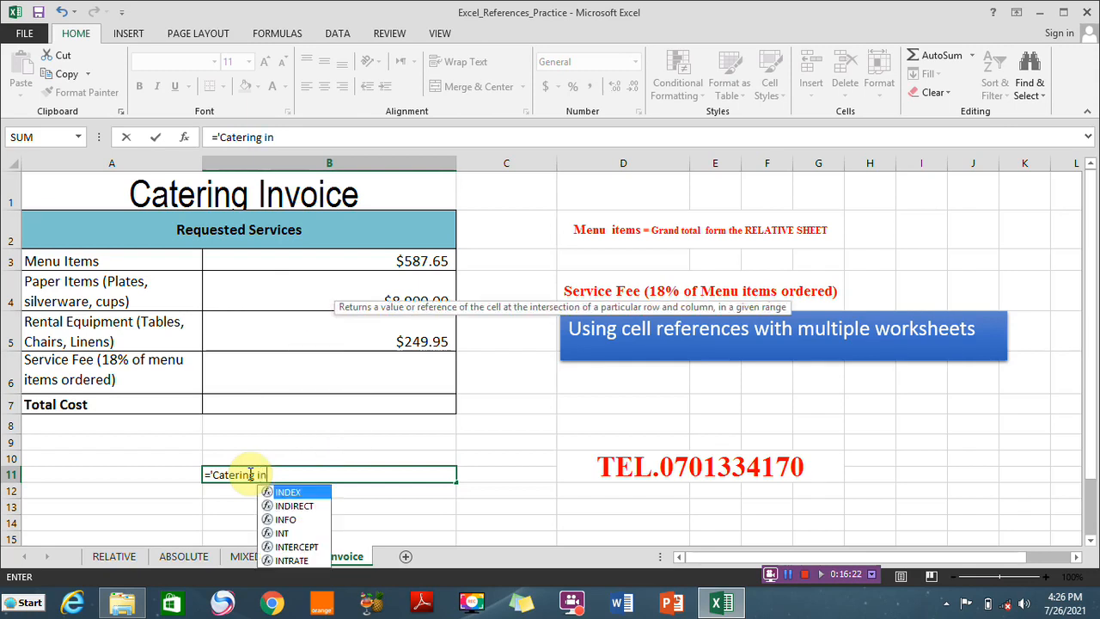
type("voice'!")
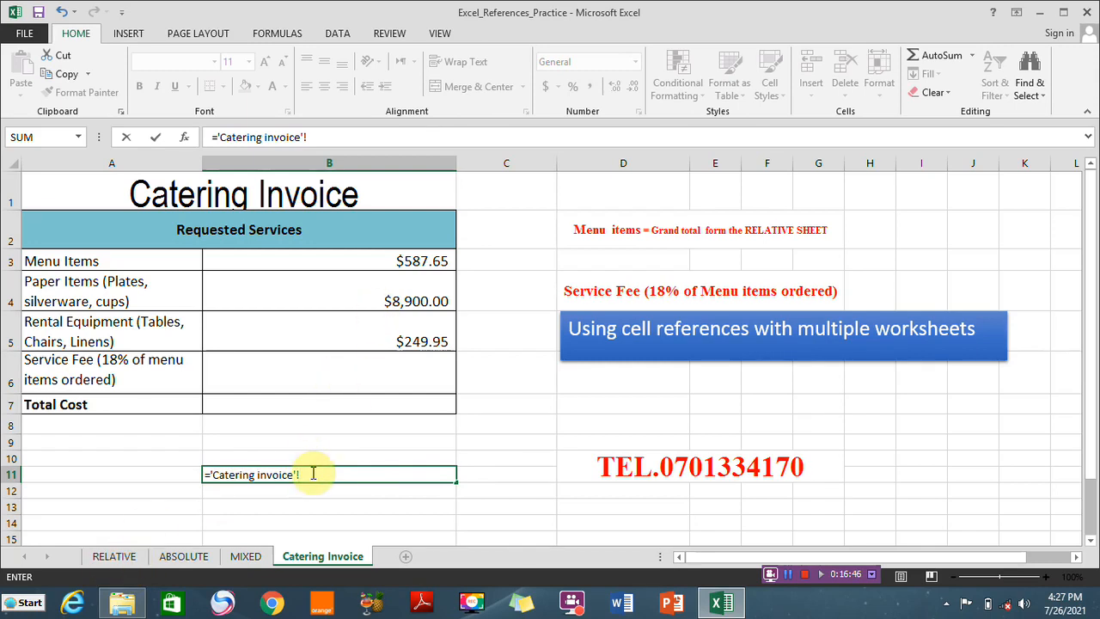
key("BackSpace")
key("BackSpace")
key("BackSpace")
key("BackSpace")
key("BackSpace")
key("BackSpace")
key("BackSpace")
key("BackSpace")
key("BackSpace")
key("BackSpace")
key("BackSpace")
key("BackSpace")
key("BackSpace")
key("BackSpace")
key("BackSpace")
key("BackSpace")
key("Escape")
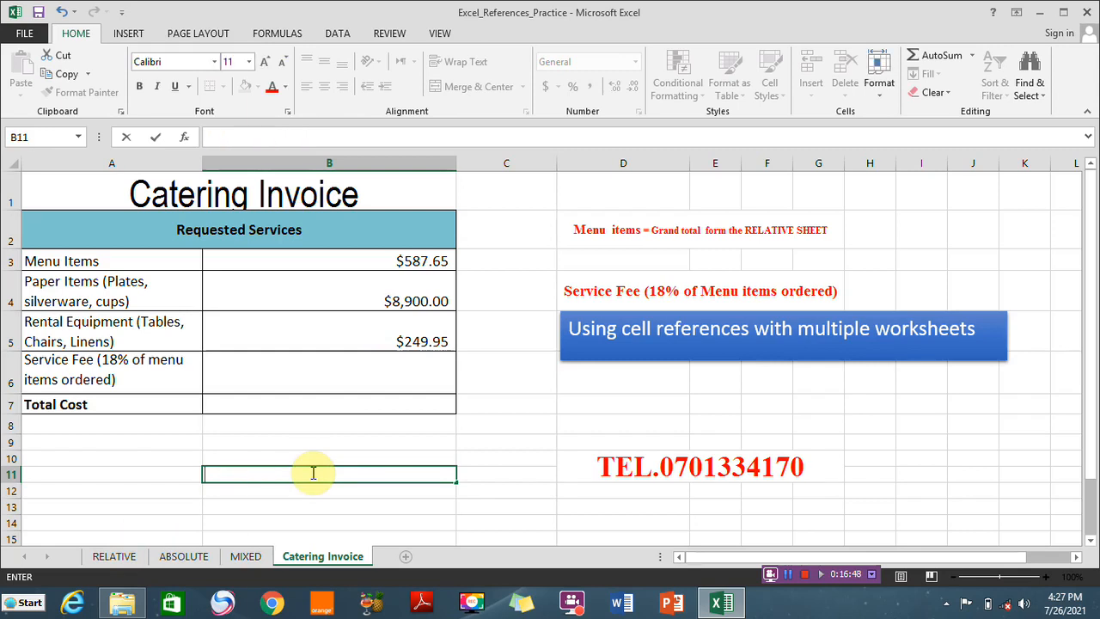
Step: Inspect the Menu Items formula in B3 and enter the service fee formula =0.18*B3 in cell B6
left_click(418, 256)
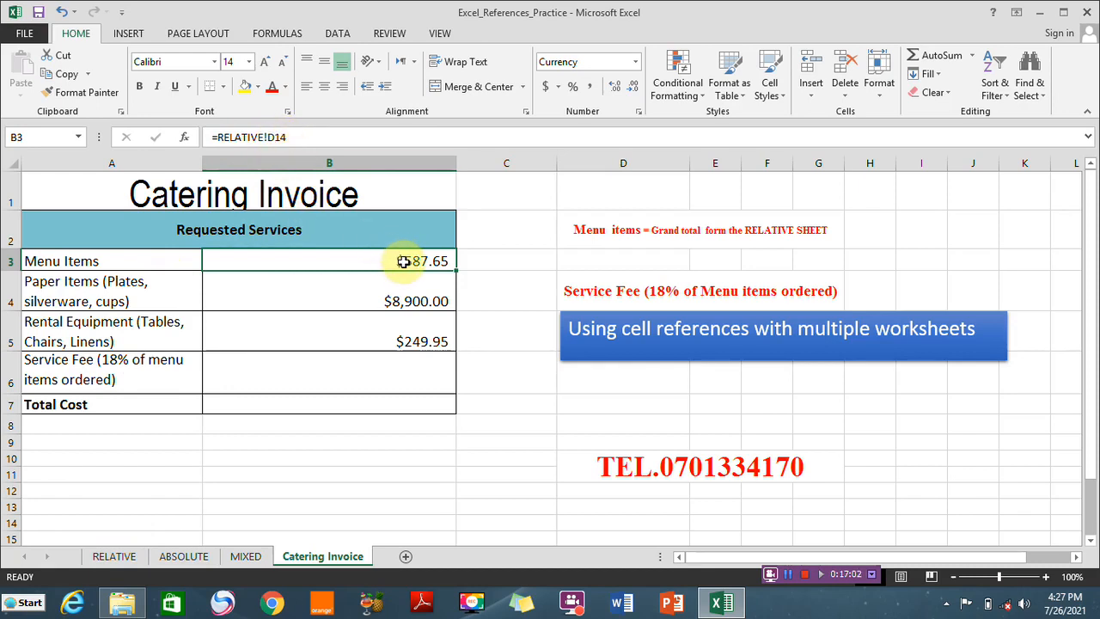
left_click(569, 412)
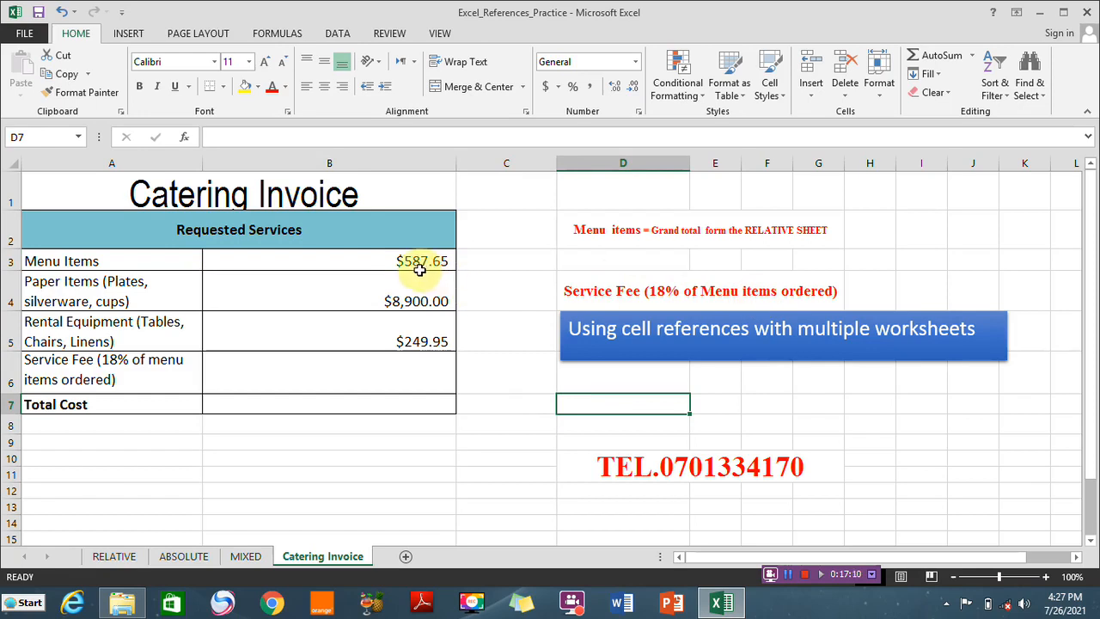
left_click(404, 369)
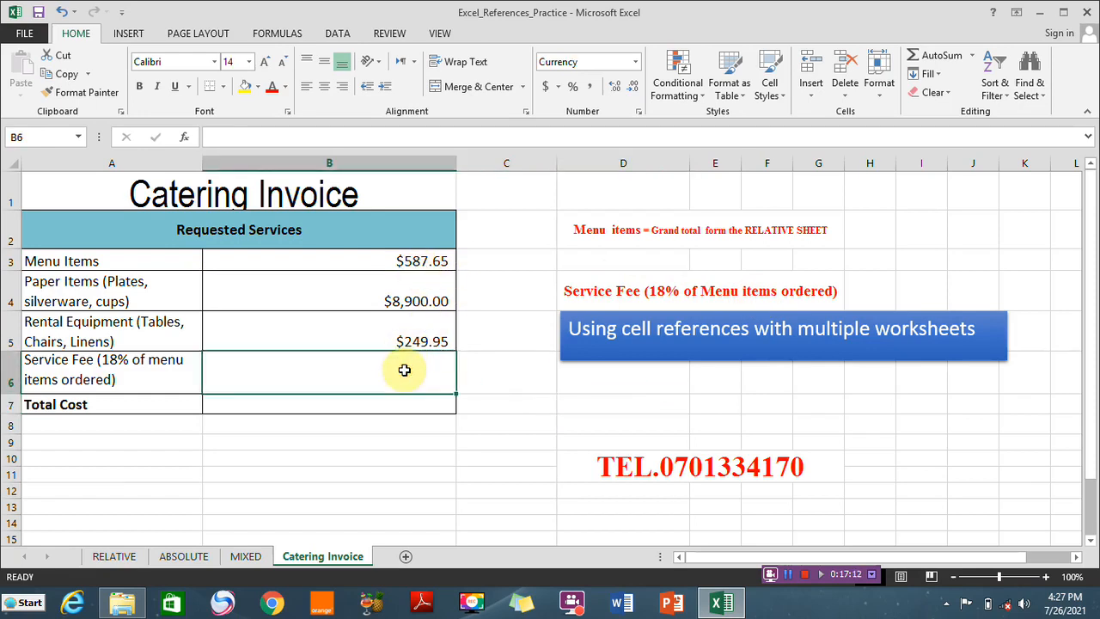
type("=")
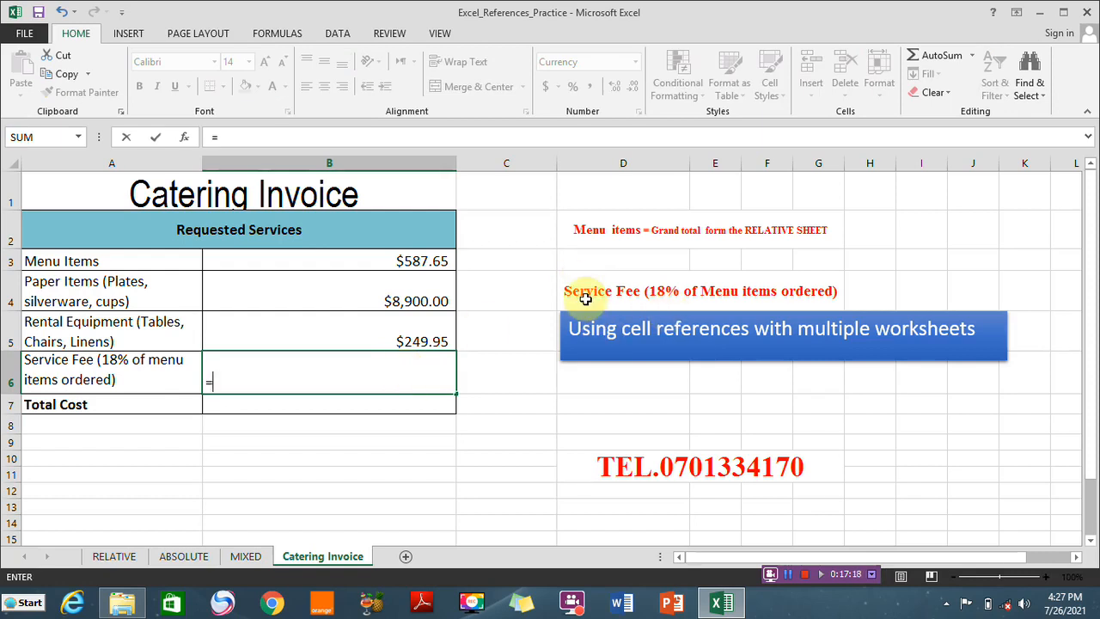
type("0.18*")
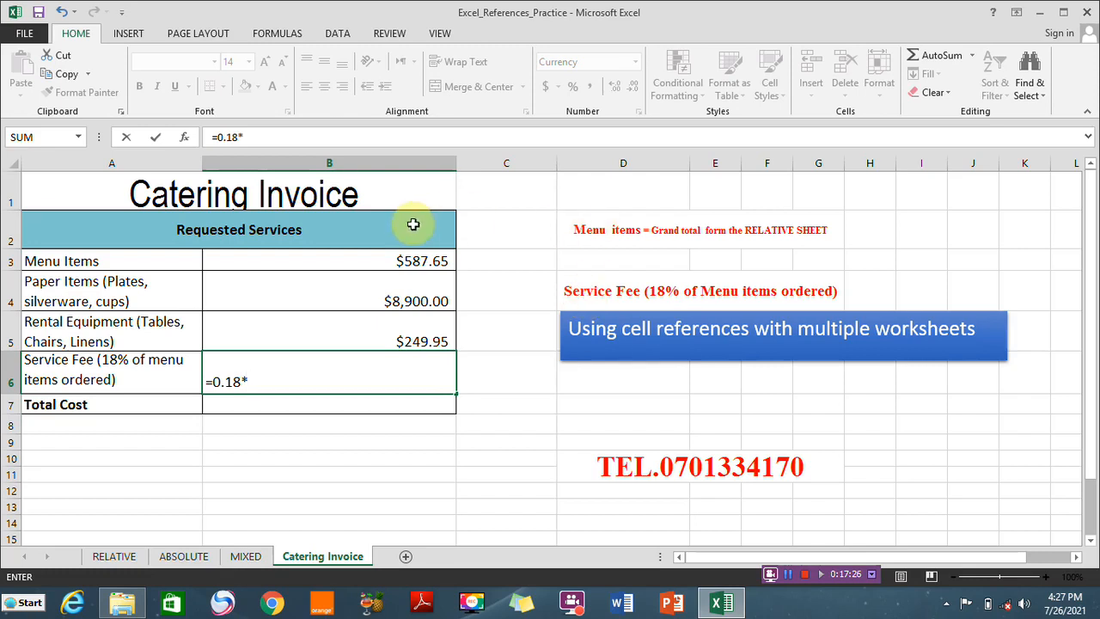
left_click(374, 261)
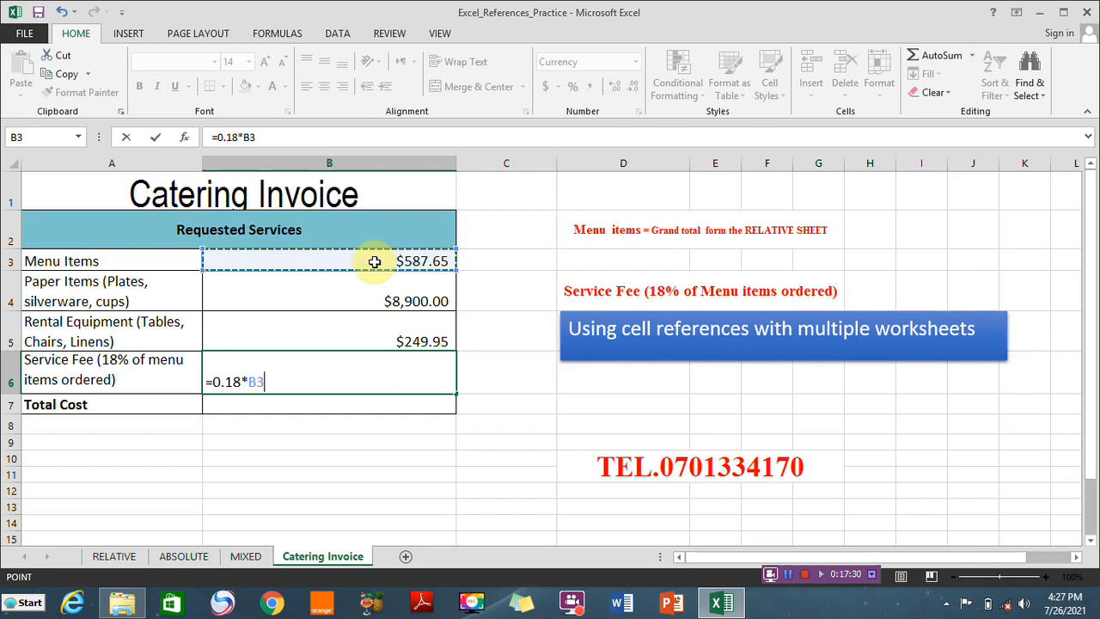
key("Return")
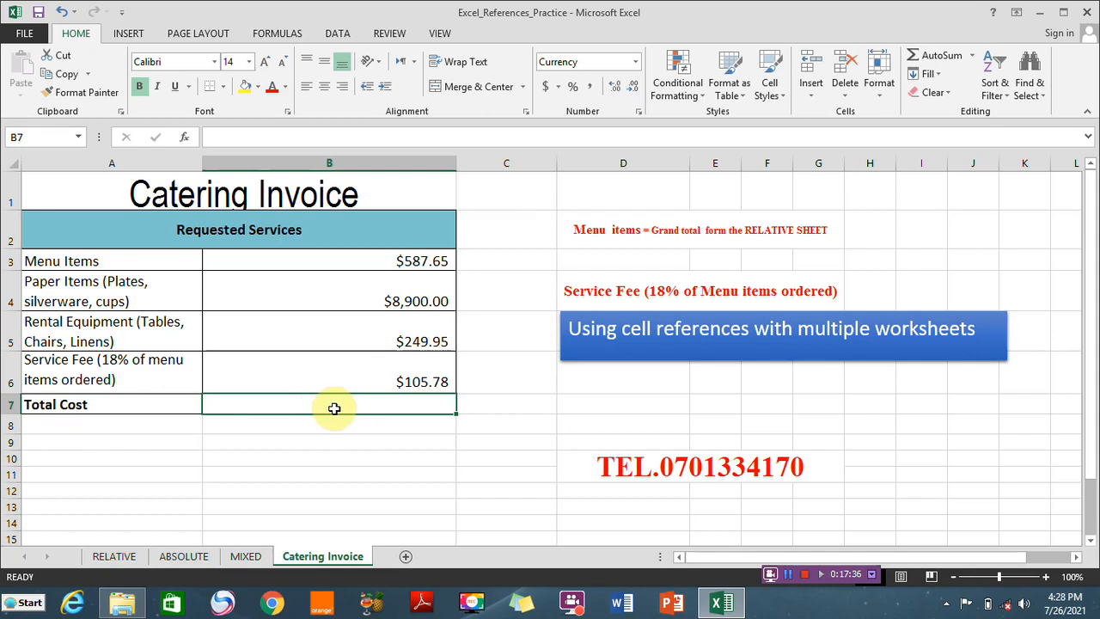
Step: Enter a SUM of B3:B6 in the Total Cost cell B7 of the catering invoice
type("=su")
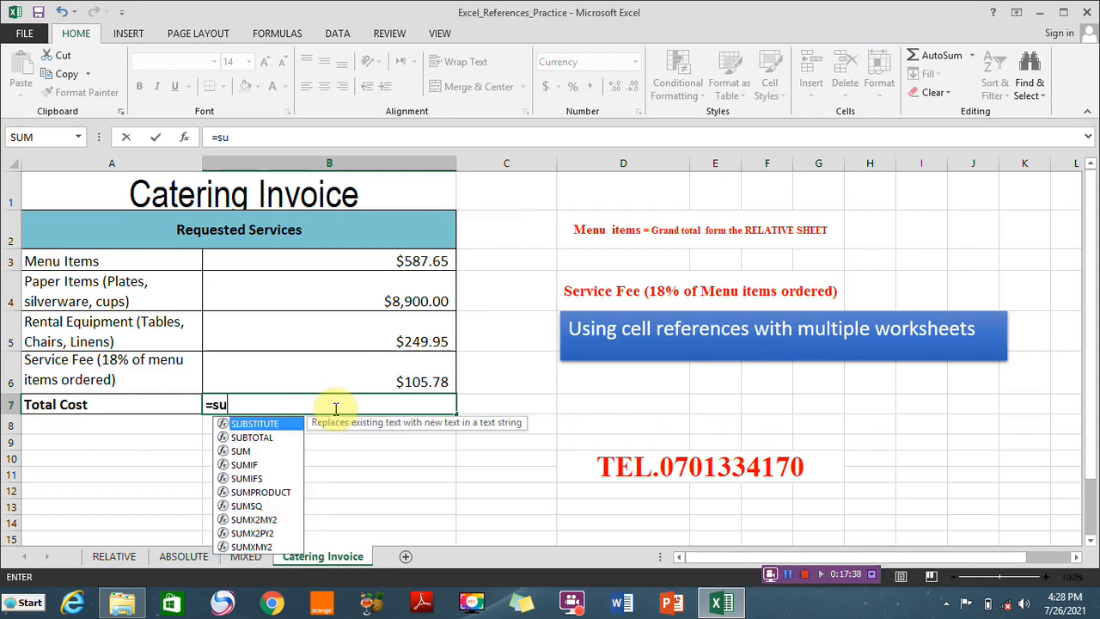
type("m")
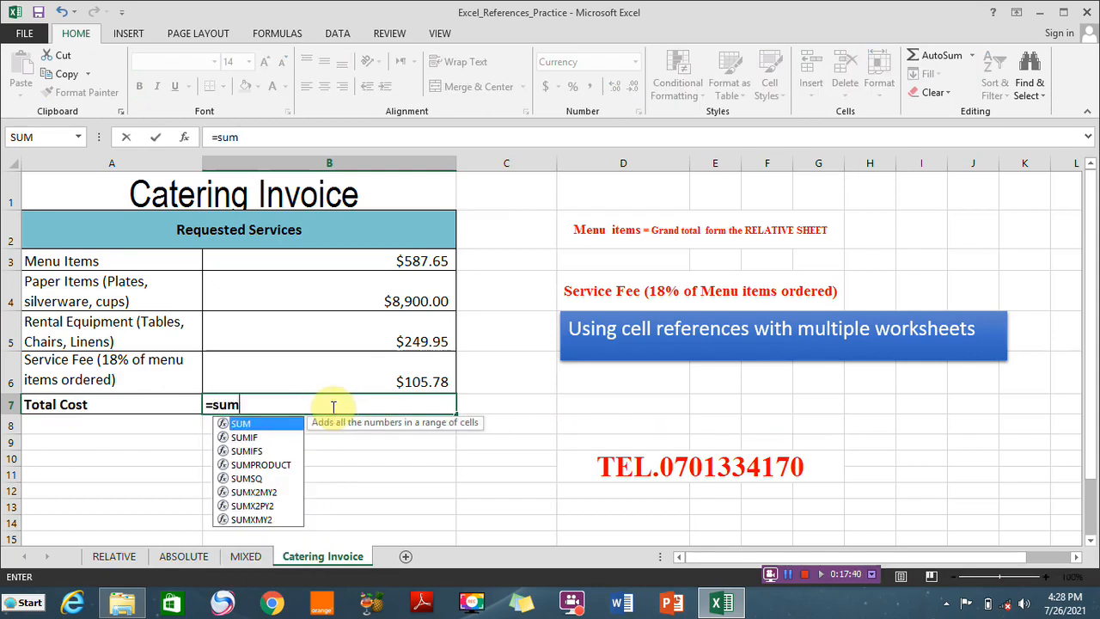
double_click(250, 424)
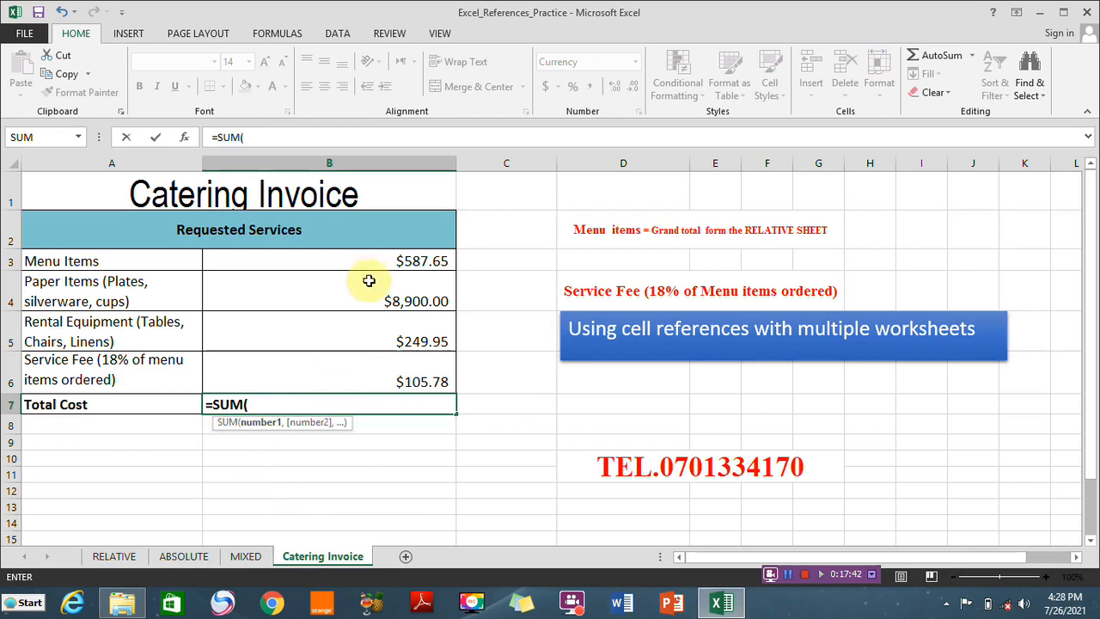
left_click_drag(361, 261, 362, 368)
key("Return")
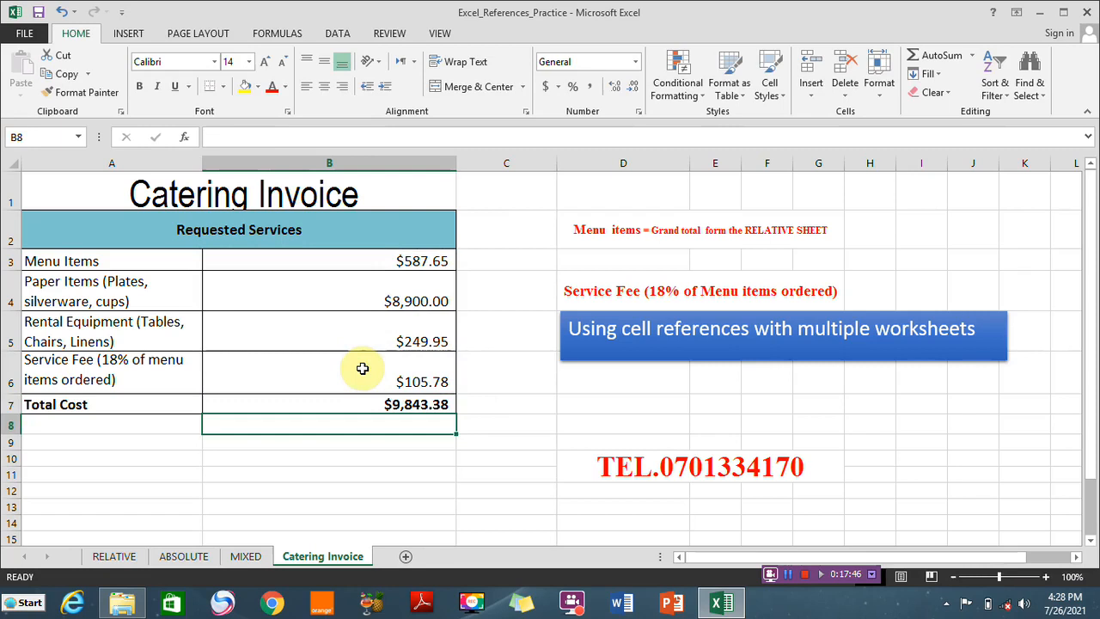